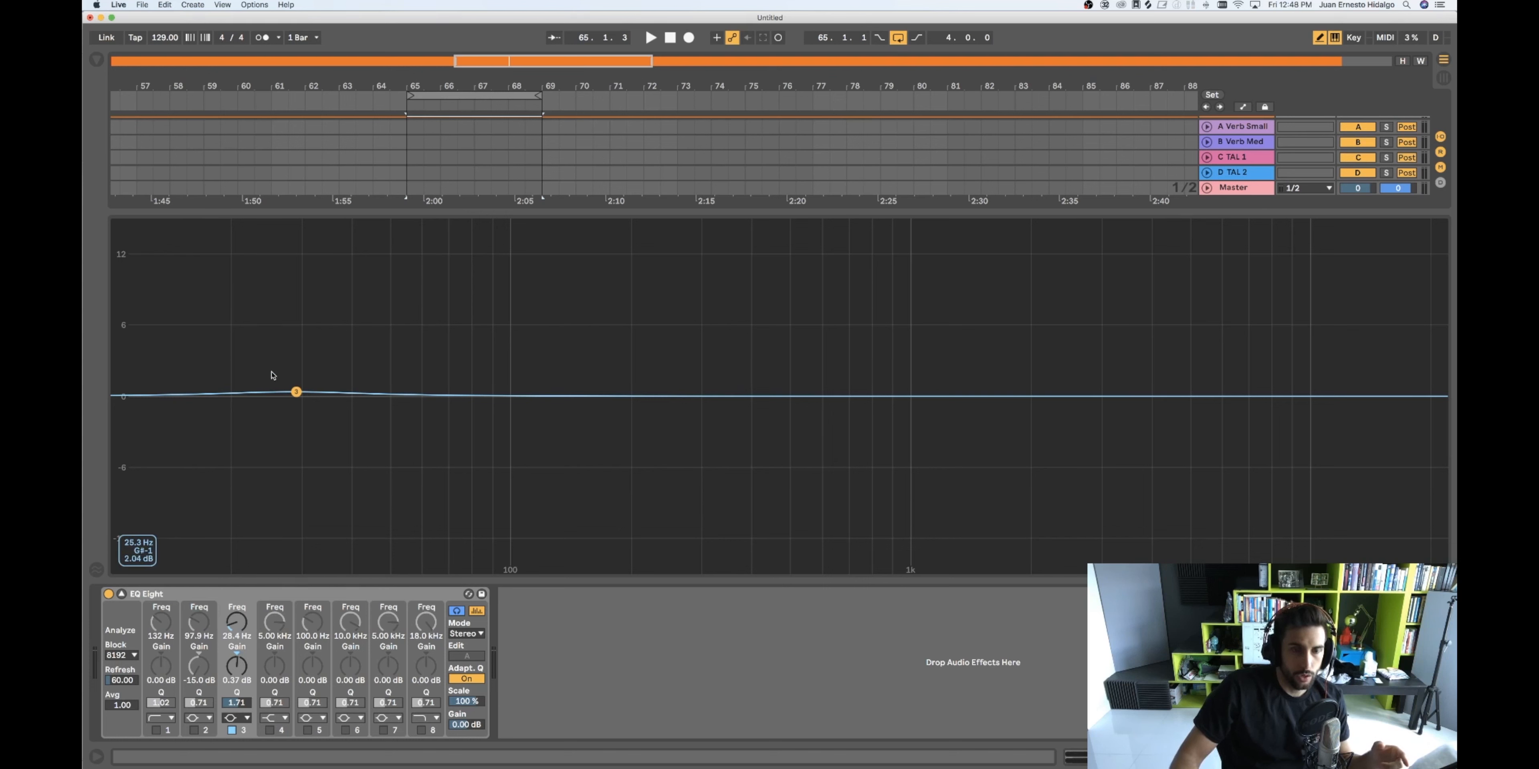
# Boost EQ Eight band 3 by about 15 dB, play the loop, and sweep the band from about 31 Hz to 57 Hz
pyautogui.moveTo(292, 389); pyautogui.dragTo(310, 224)
pyautogui.press('space')
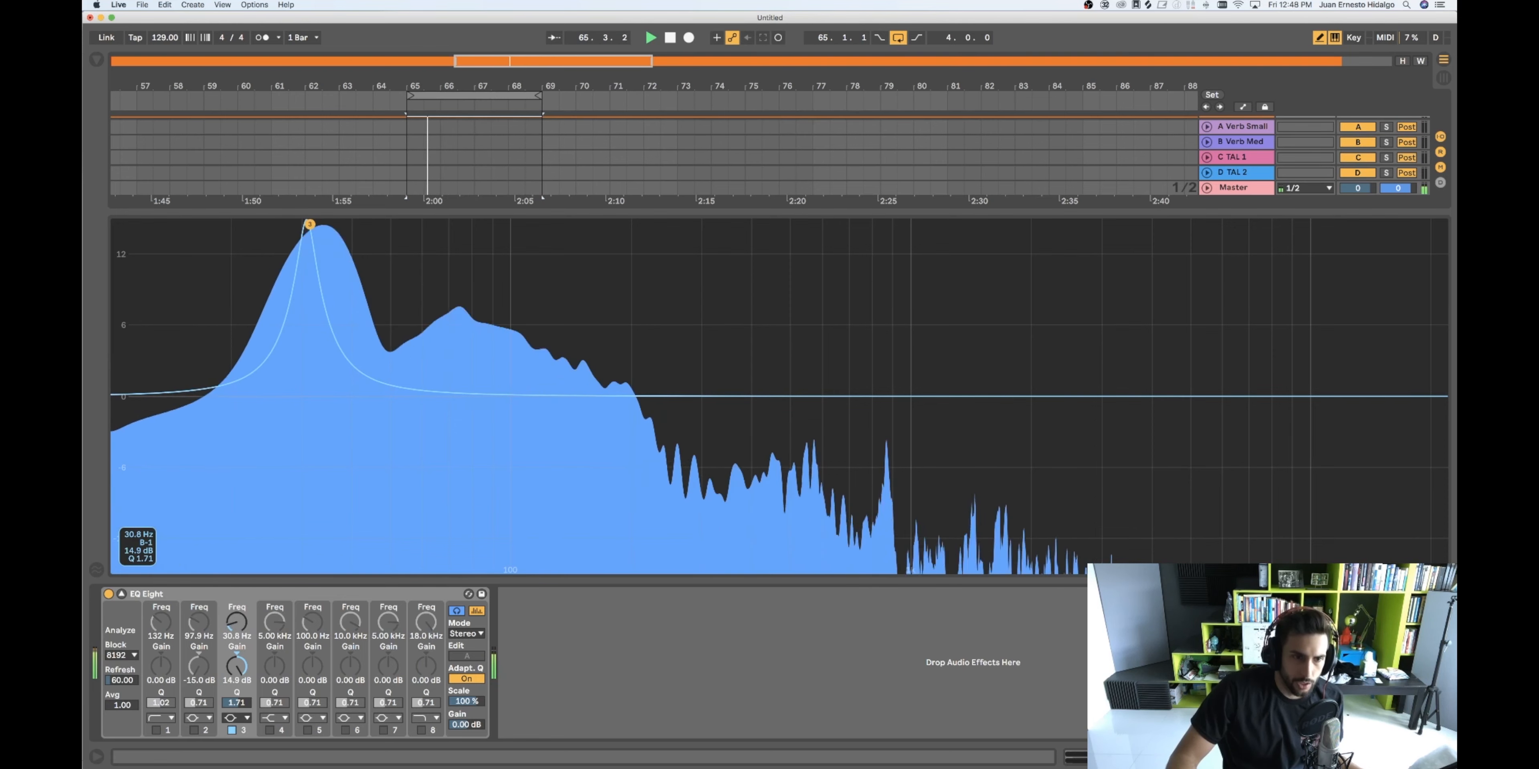
pyautogui.moveTo(310, 224); pyautogui.dragTo(343, 224)
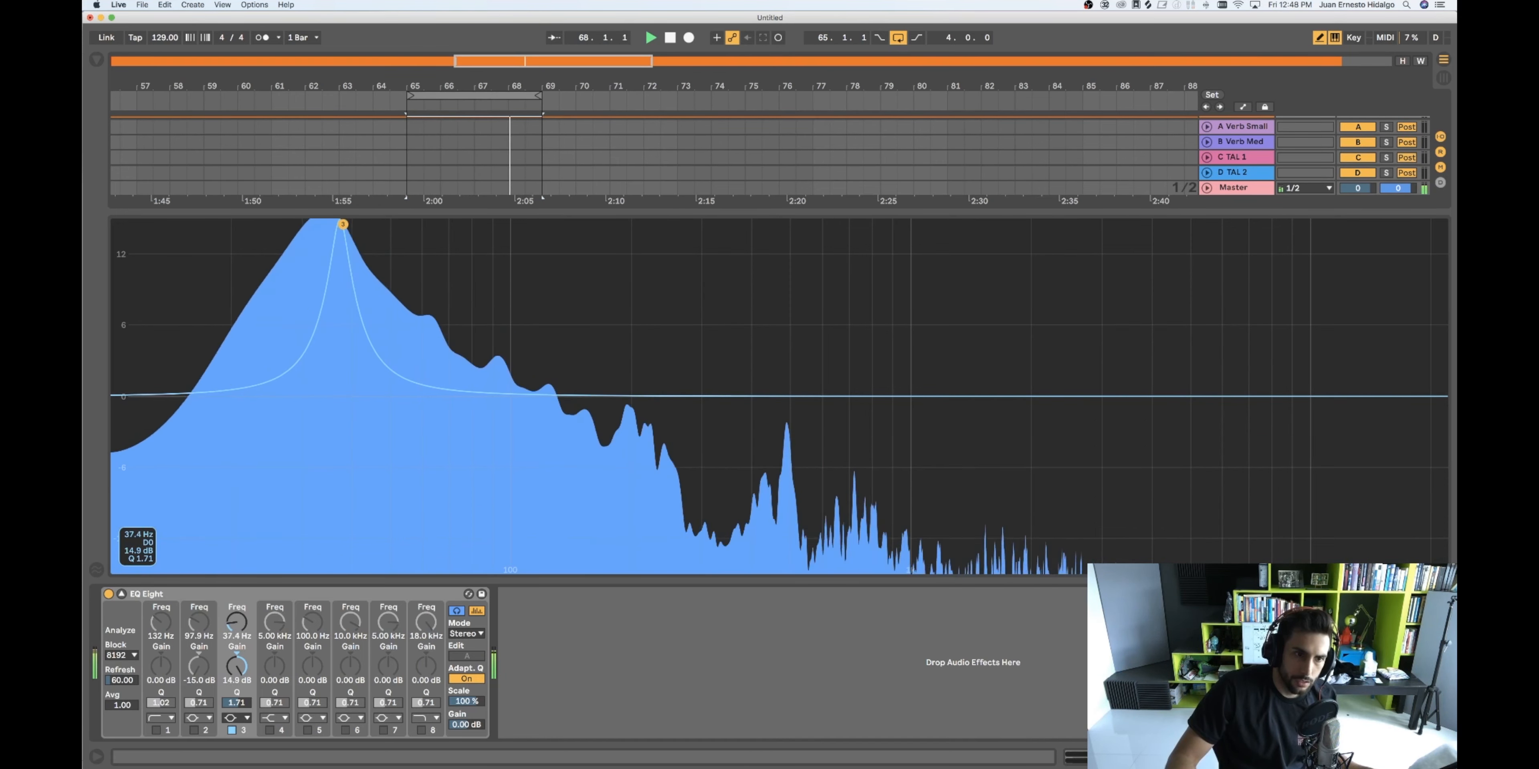
pyautogui.moveTo(343, 224); pyautogui.dragTo(382, 224)
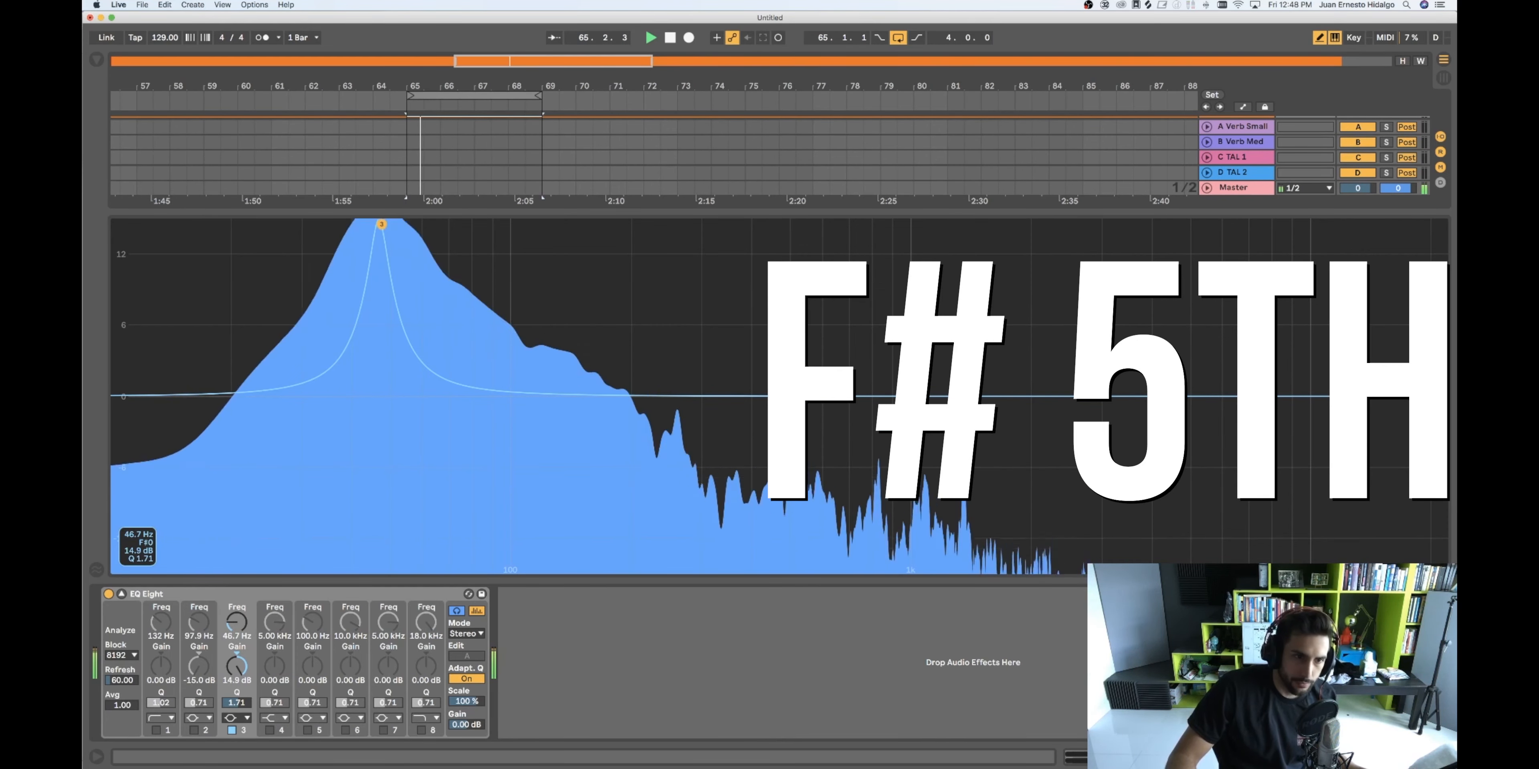
pyautogui.moveTo(381, 224); pyautogui.dragTo(405, 226)
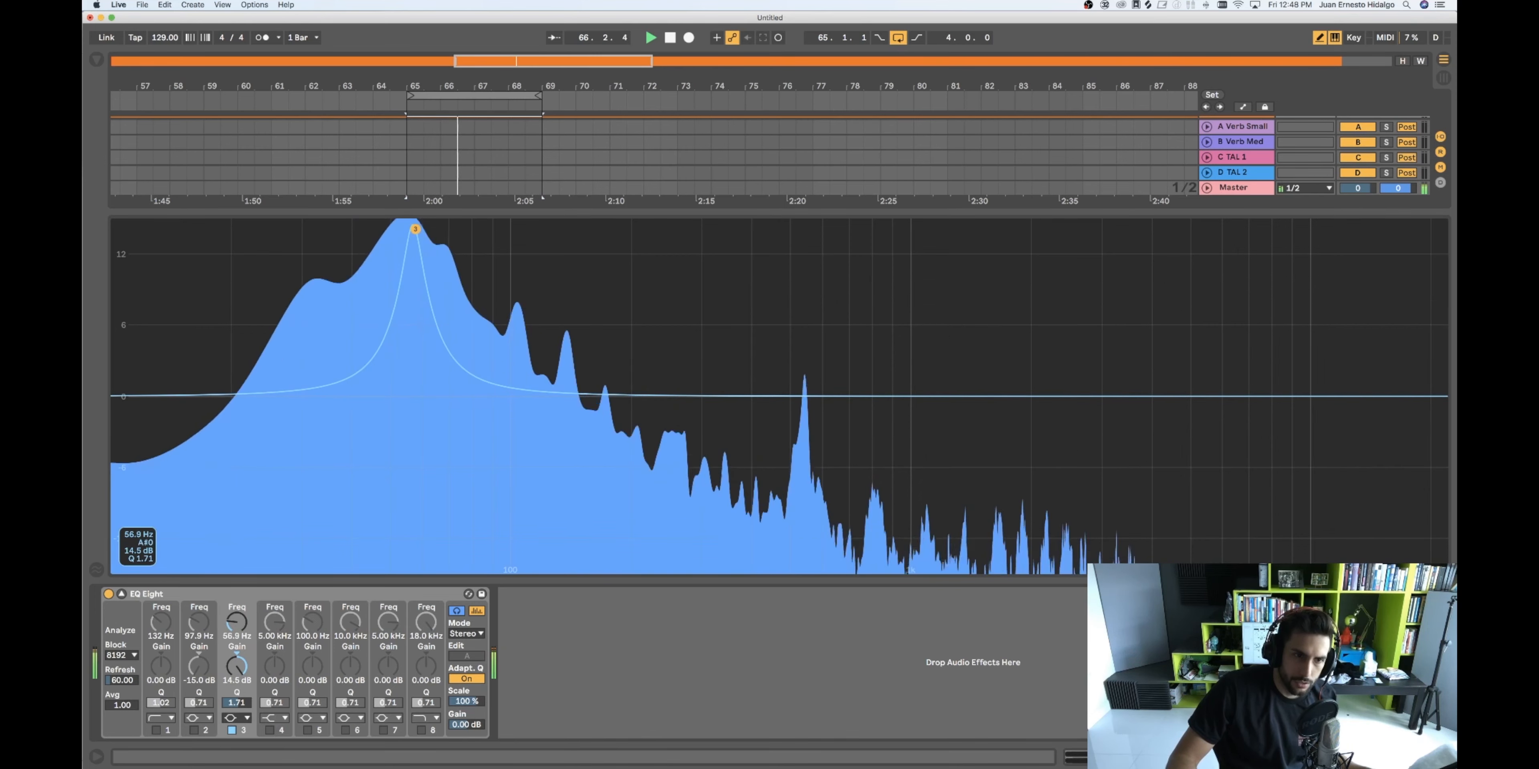
# Sweep the boosted band 3 from about 85 Hz up to 181 Hz, stop playback, and bring its gain back to about 0 dB
pyautogui.moveTo(421, 230); pyautogui.dragTo(439, 229)
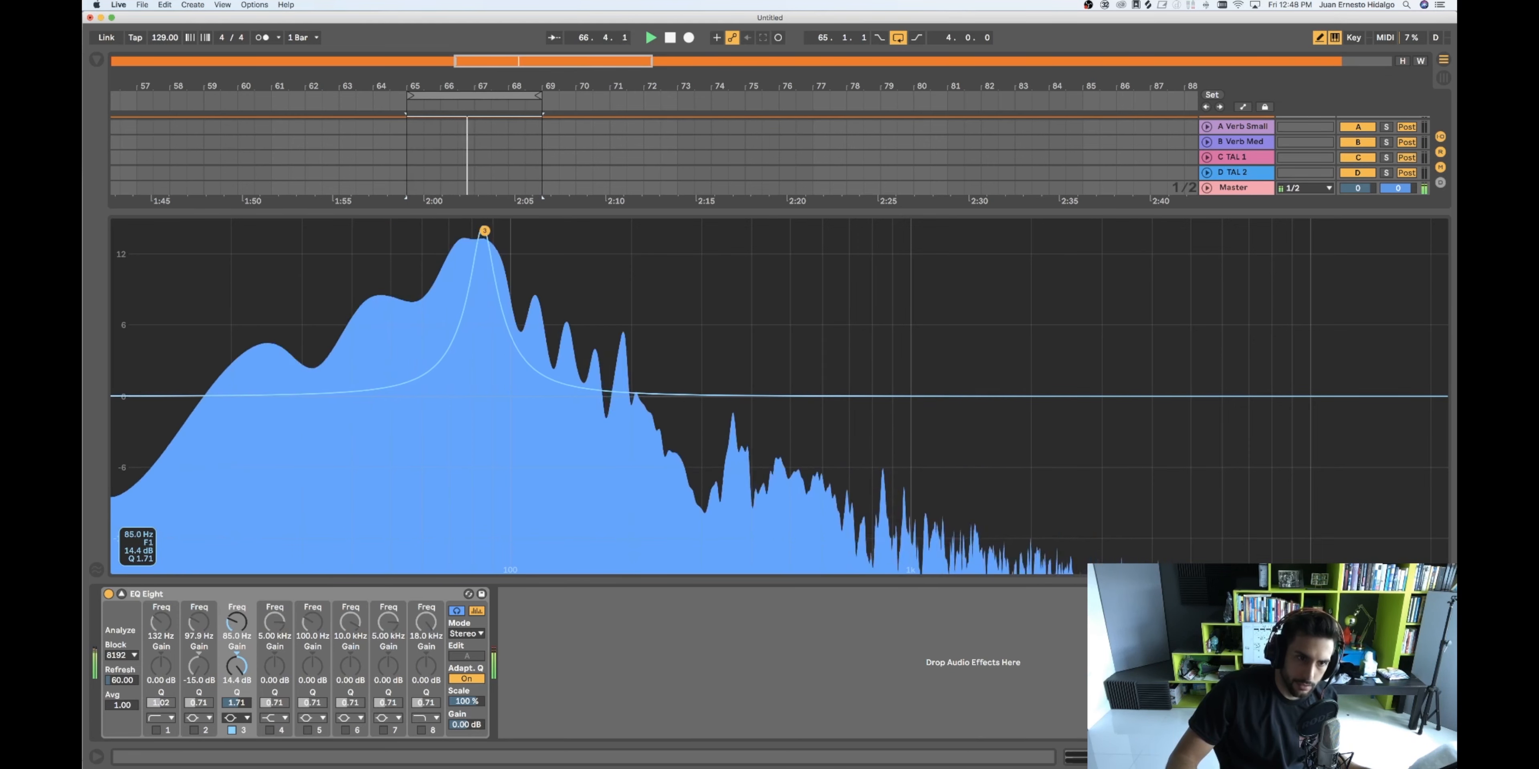
pyautogui.moveTo(493, 230); pyautogui.dragTo(496, 229)
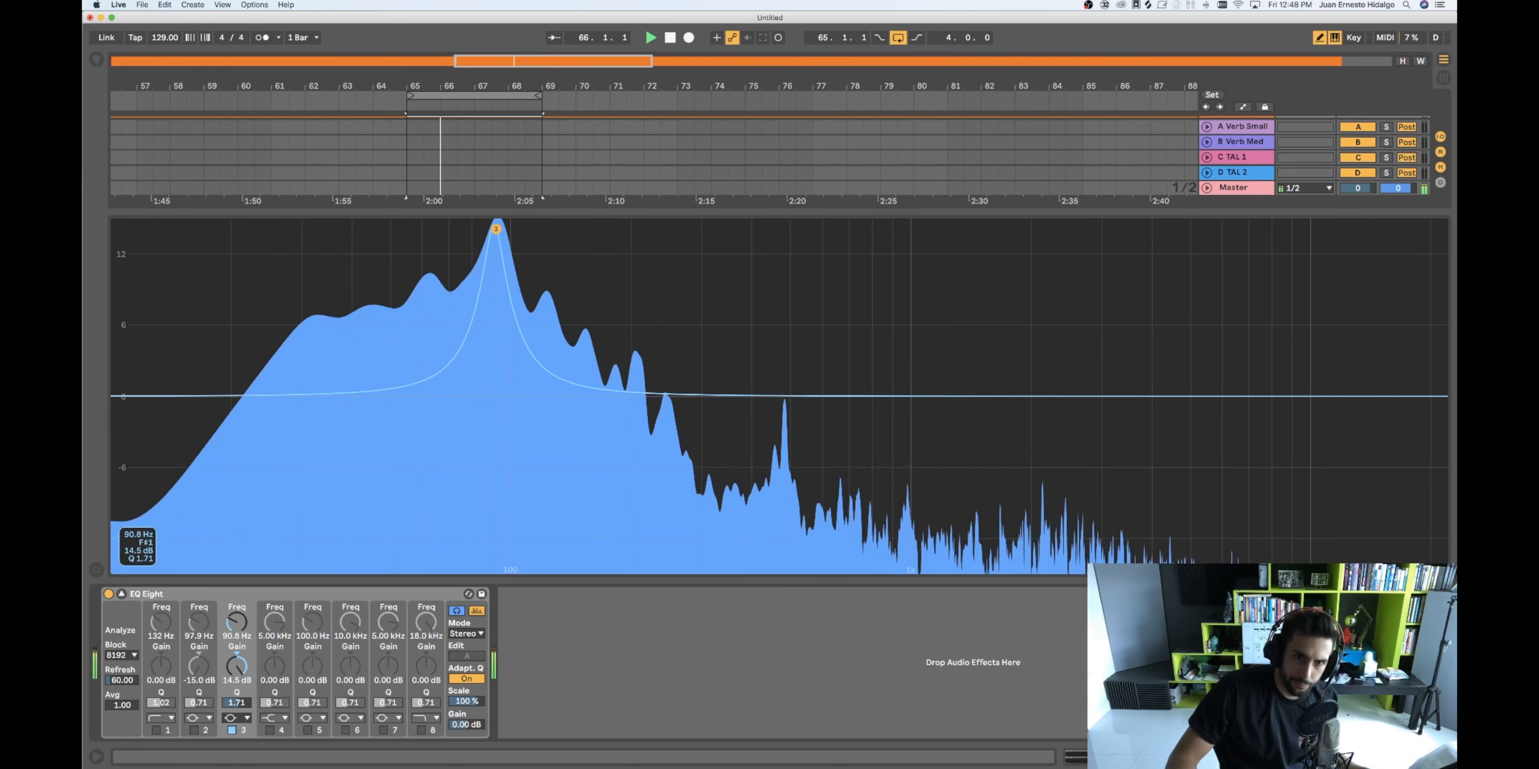
pyautogui.moveTo(496, 229); pyautogui.dragTo(547, 228)
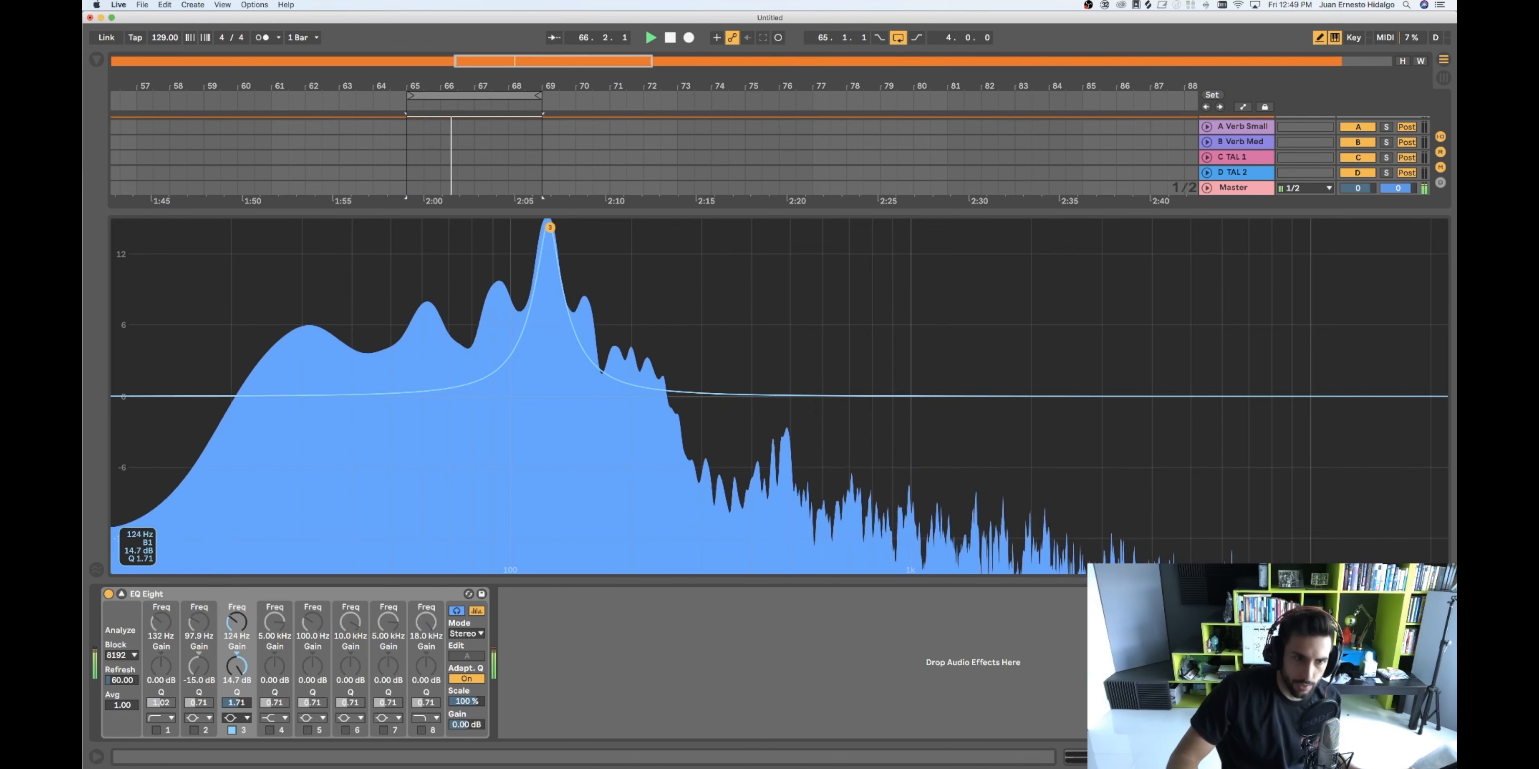
pyautogui.moveTo(561, 228); pyautogui.dragTo(615, 228)
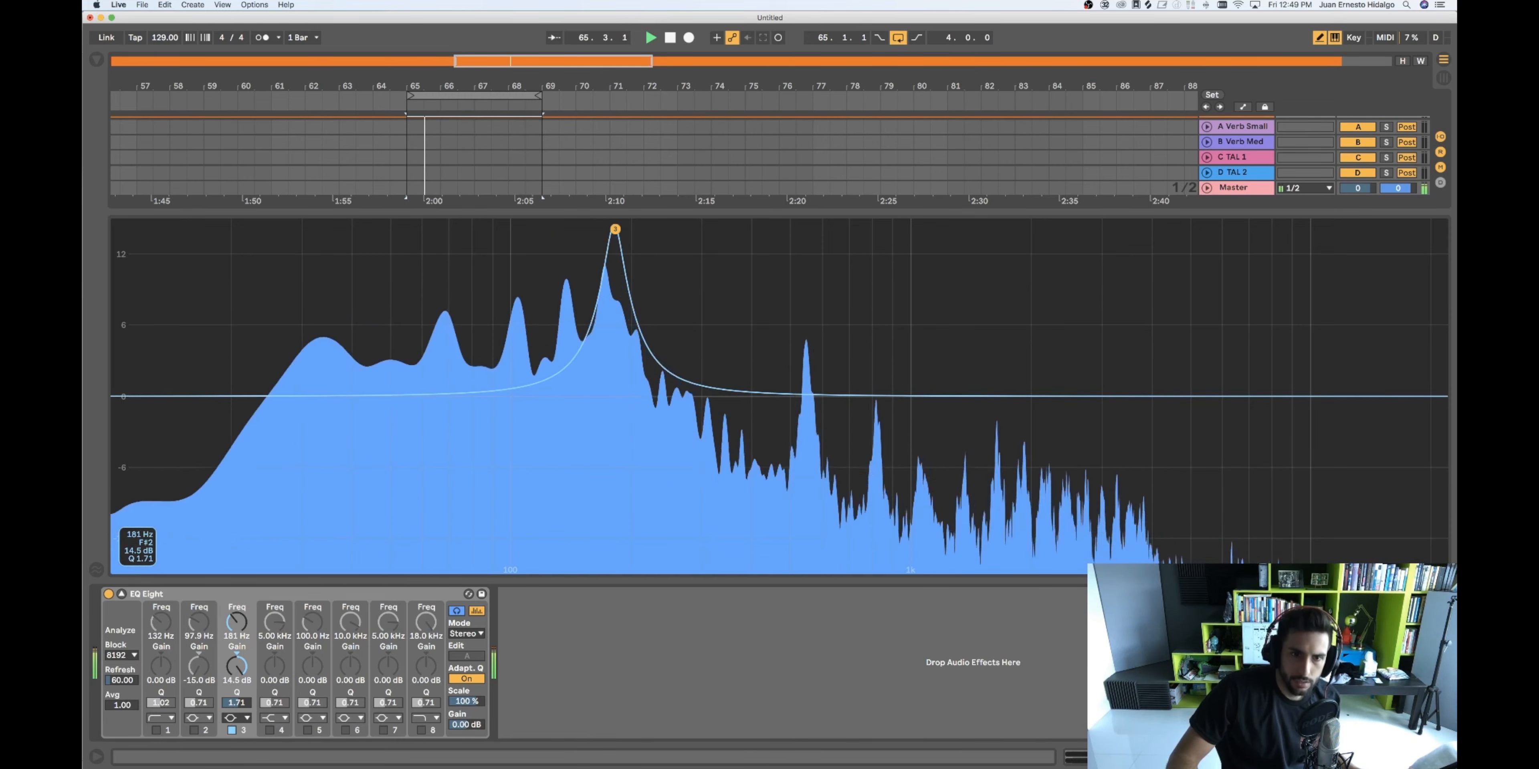
pyautogui.press('space')
pyautogui.moveTo(615, 229); pyautogui.dragTo(601, 398)
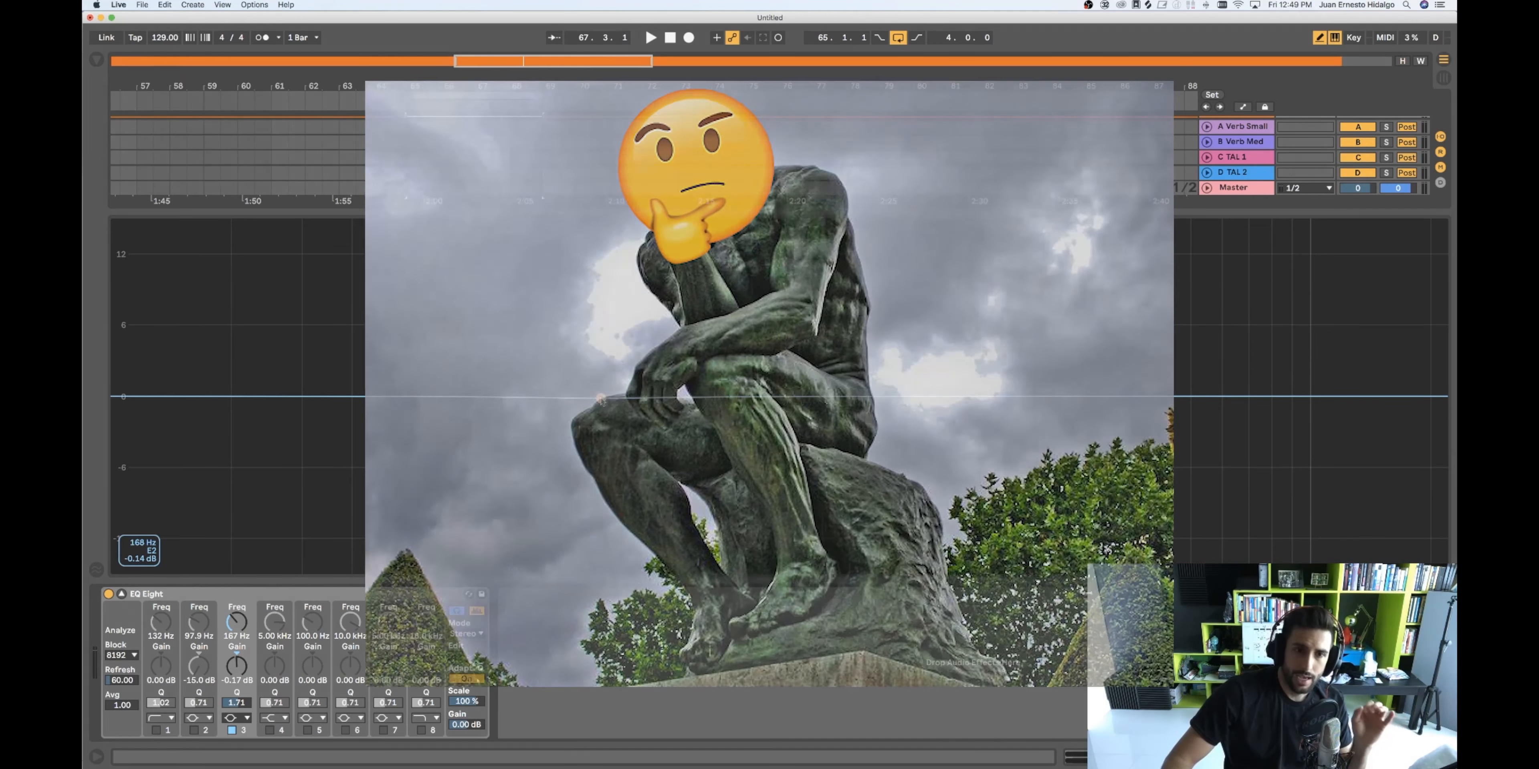
# Move band 3 to about 78 Hz at 11.4 dB and 52 Hz at 6.8 dB, and flatten it near 83 Hz
pyautogui.moveTo(601, 397); pyautogui.dragTo(470, 265)
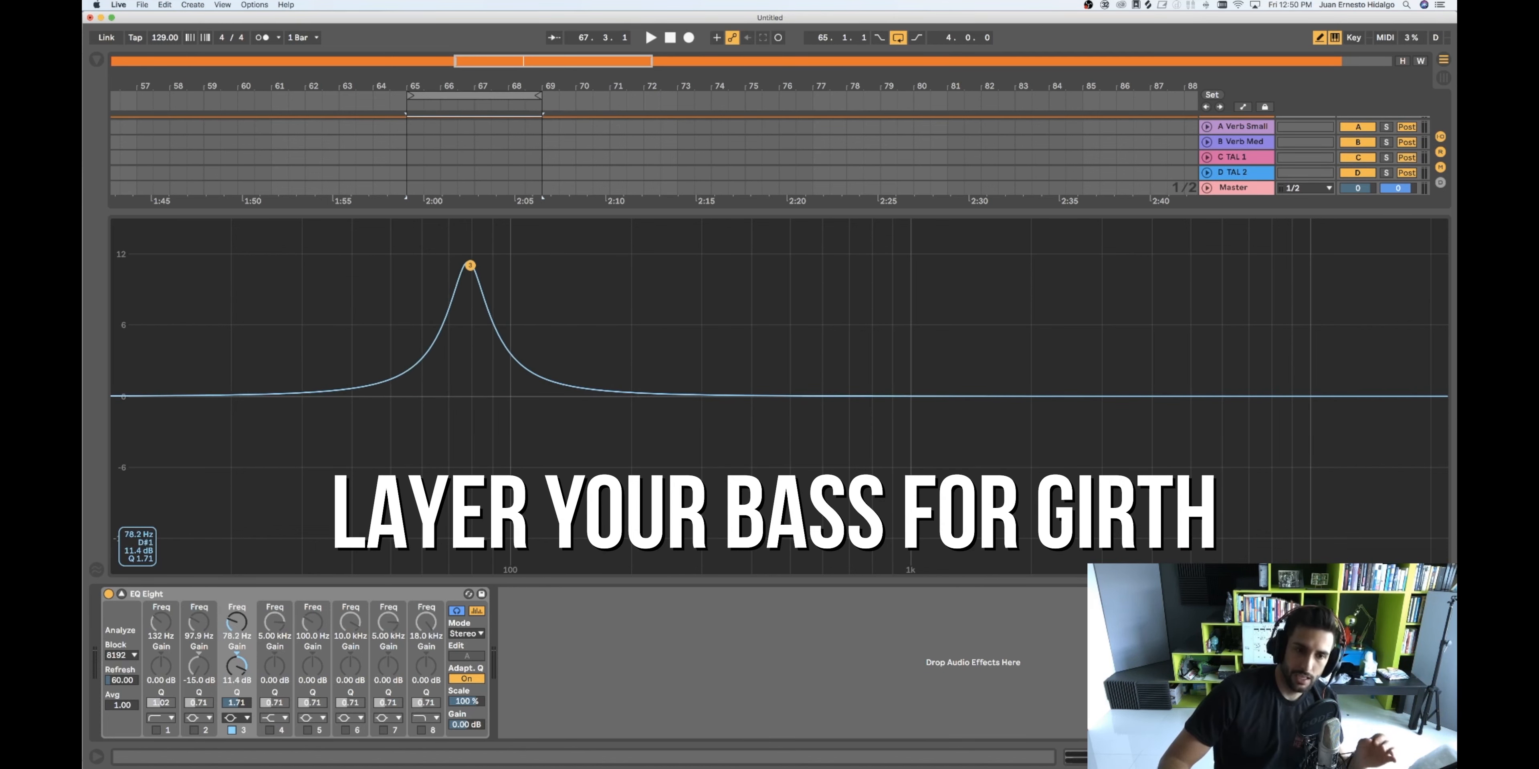
pyautogui.moveTo(470, 266); pyautogui.dragTo(398, 317)
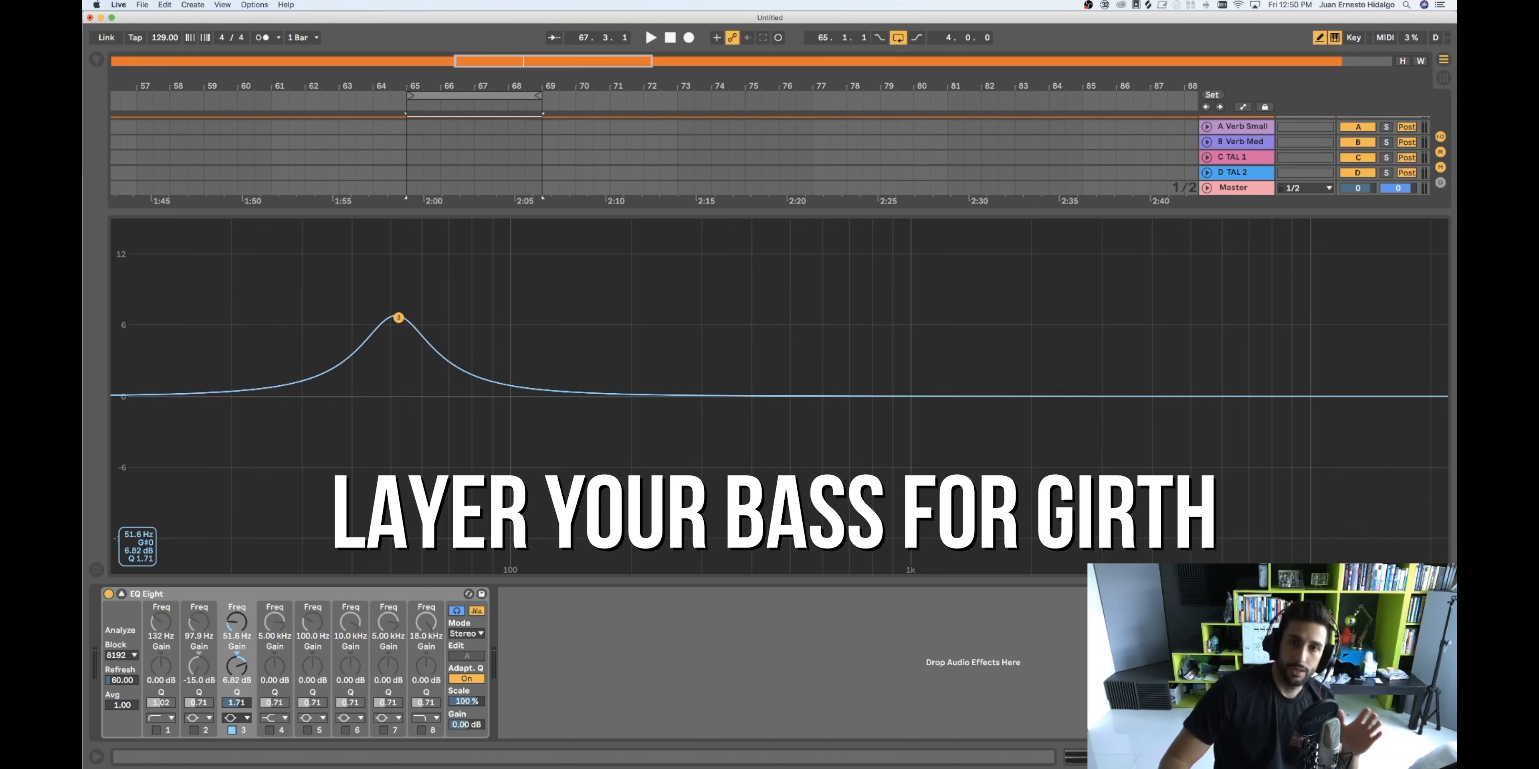
pyautogui.moveTo(399, 317); pyautogui.dragTo(413, 399)
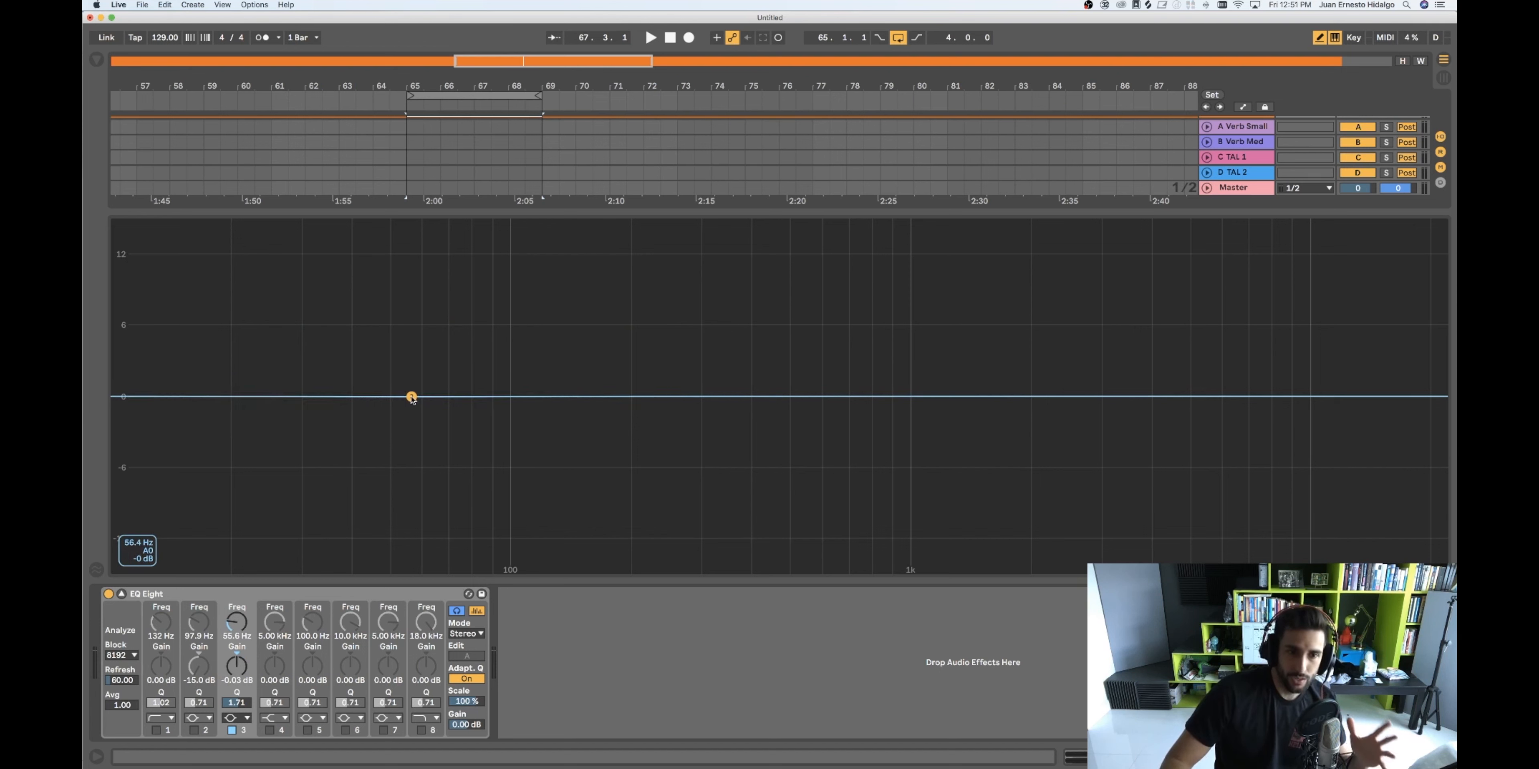
pyautogui.moveTo(413, 398); pyautogui.dragTo(481, 395)
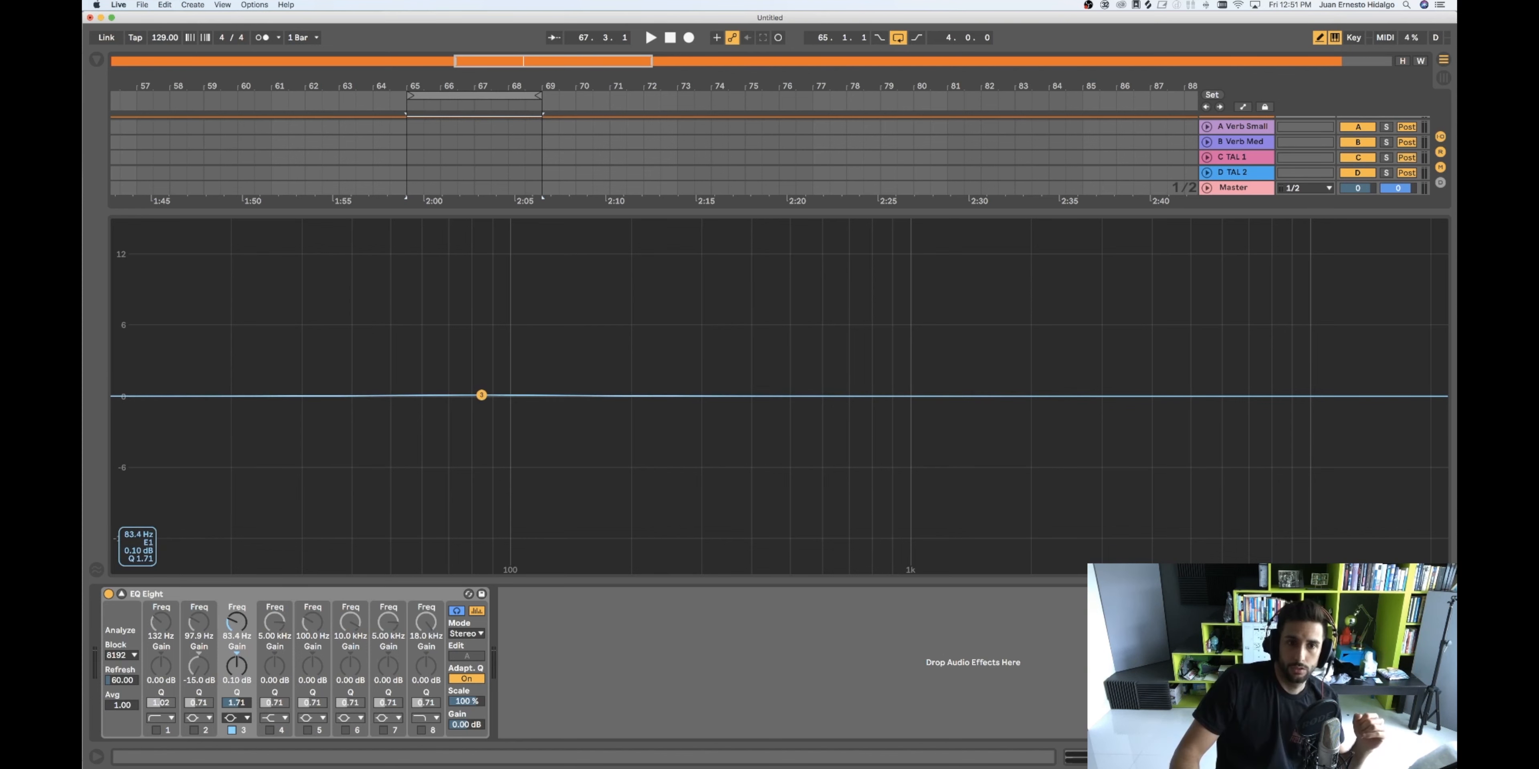
# Play the loop and sweep band 3, boosted about 5 dB, through the mids from about 369 Hz to 1.46 kHz
pyautogui.moveTo(482, 376); pyautogui.dragTo(730, 333)
pyautogui.press('space')
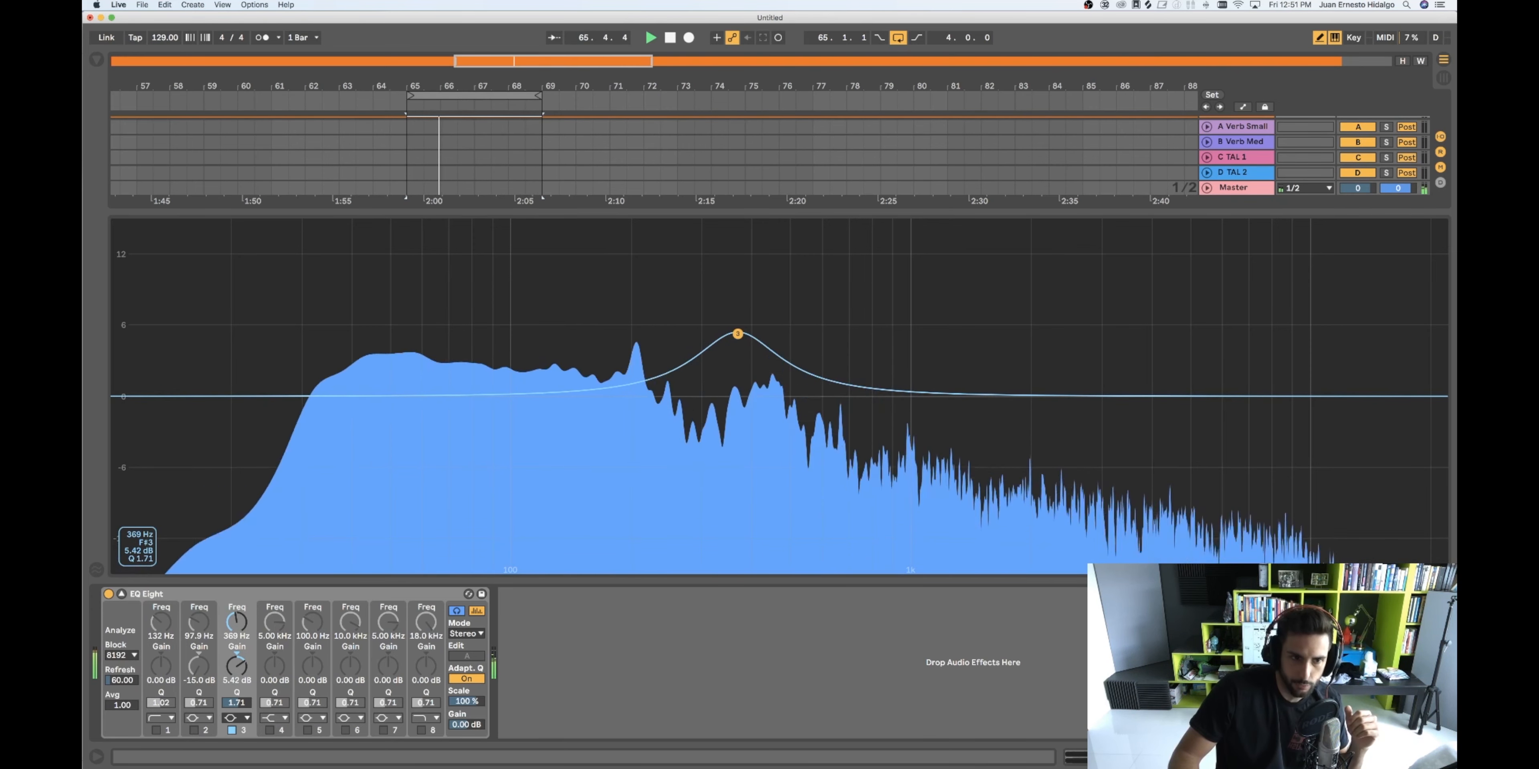
pyautogui.moveTo(738, 334); pyautogui.dragTo(877, 345)
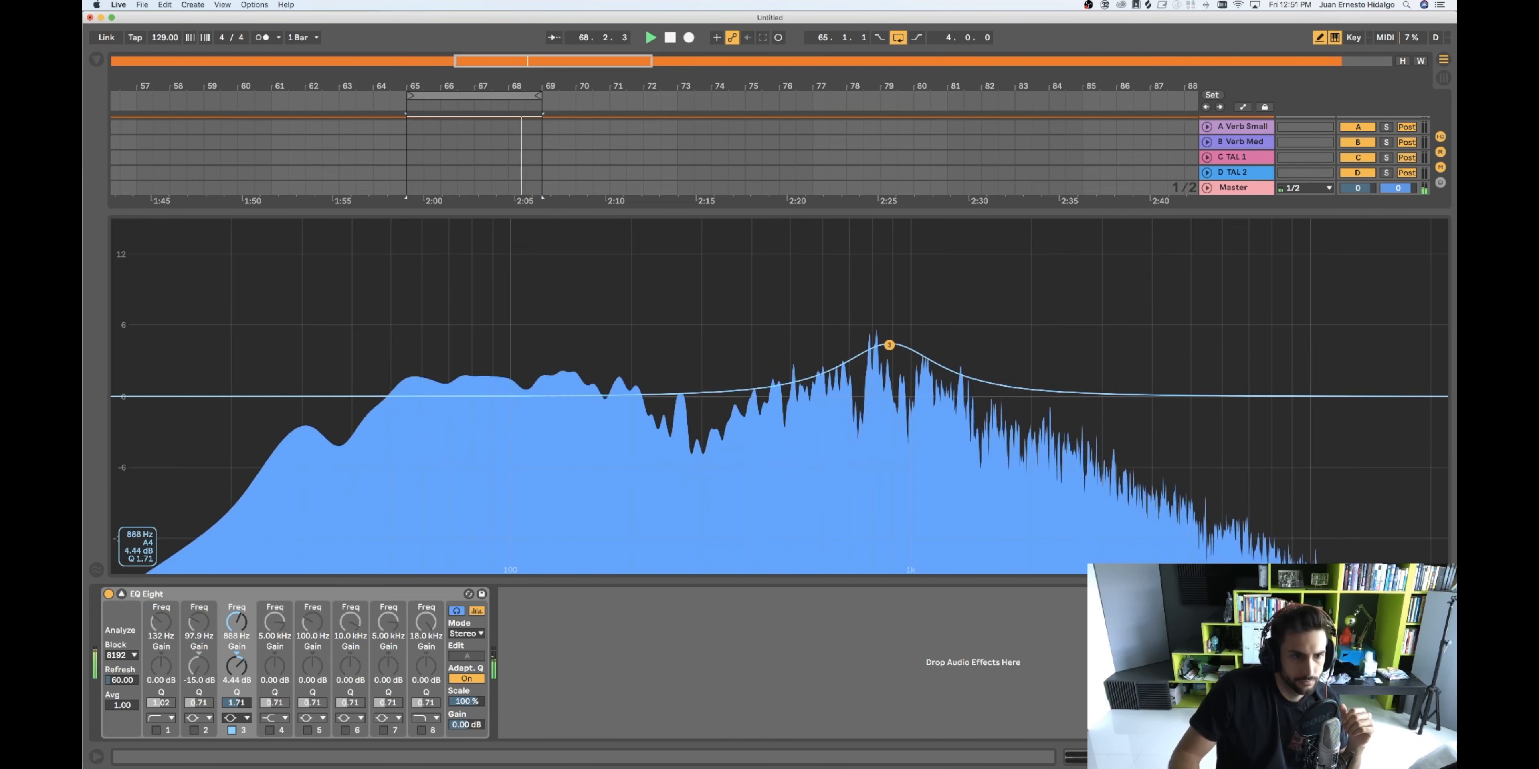
pyautogui.moveTo(924, 345); pyautogui.dragTo(975, 340)
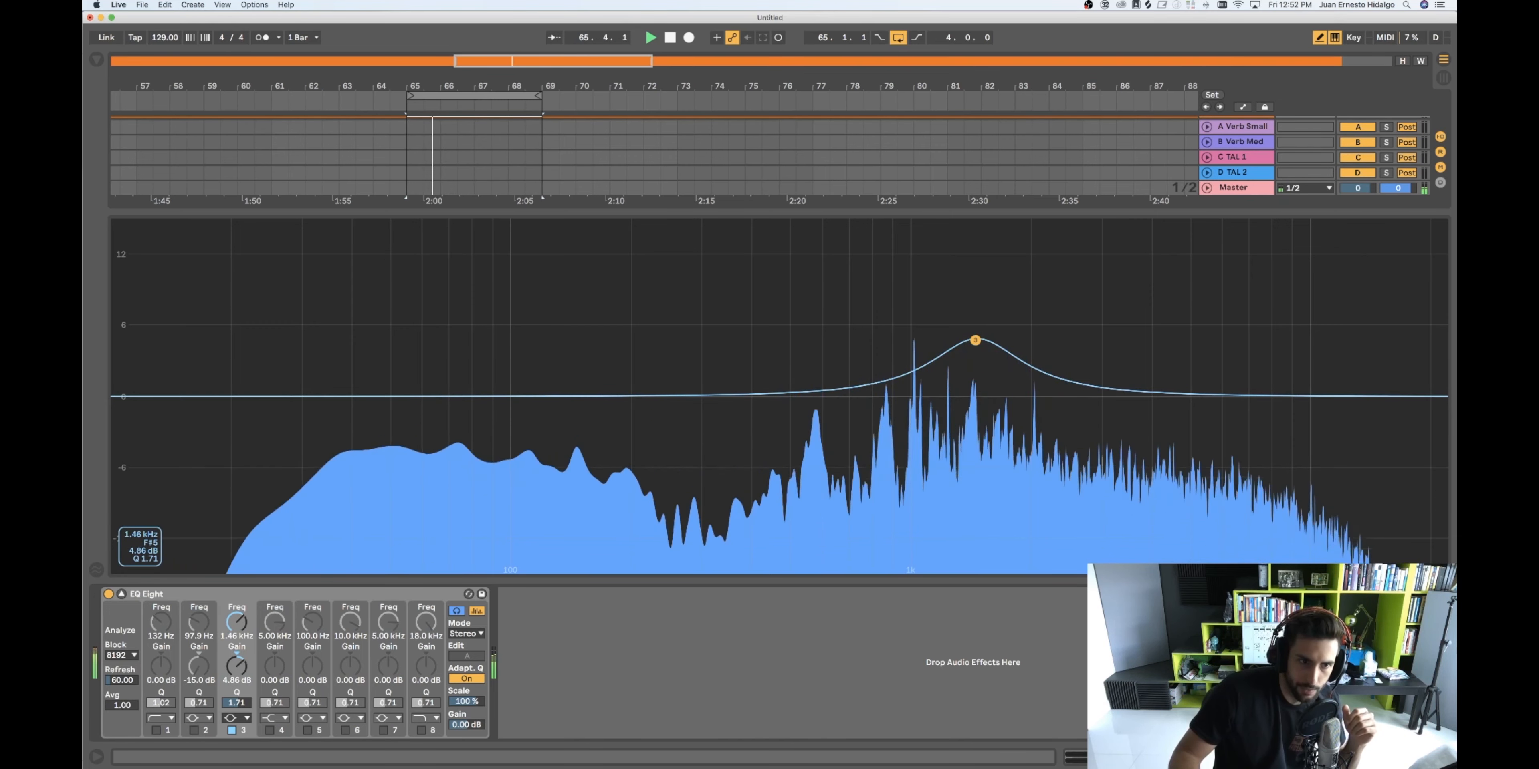
# Sweep band 3 through the highs via about 2.76 kHz and 12 kHz to 20 kHz, and lower its gain to about 1.6 dB
pyautogui.moveTo(975, 341); pyautogui.dragTo(1085, 343)
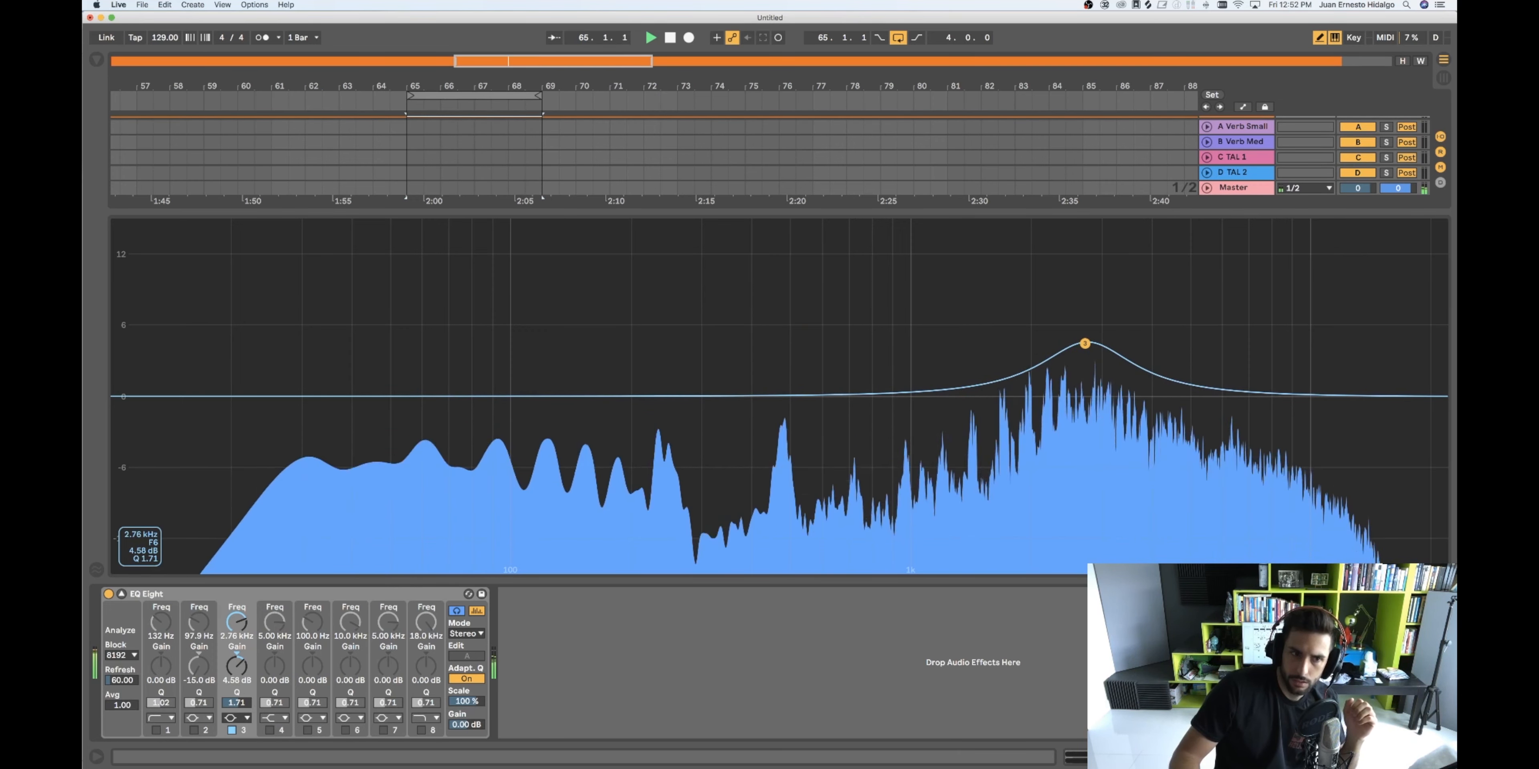
pyautogui.moveTo(1085, 343); pyautogui.dragTo(1339, 337)
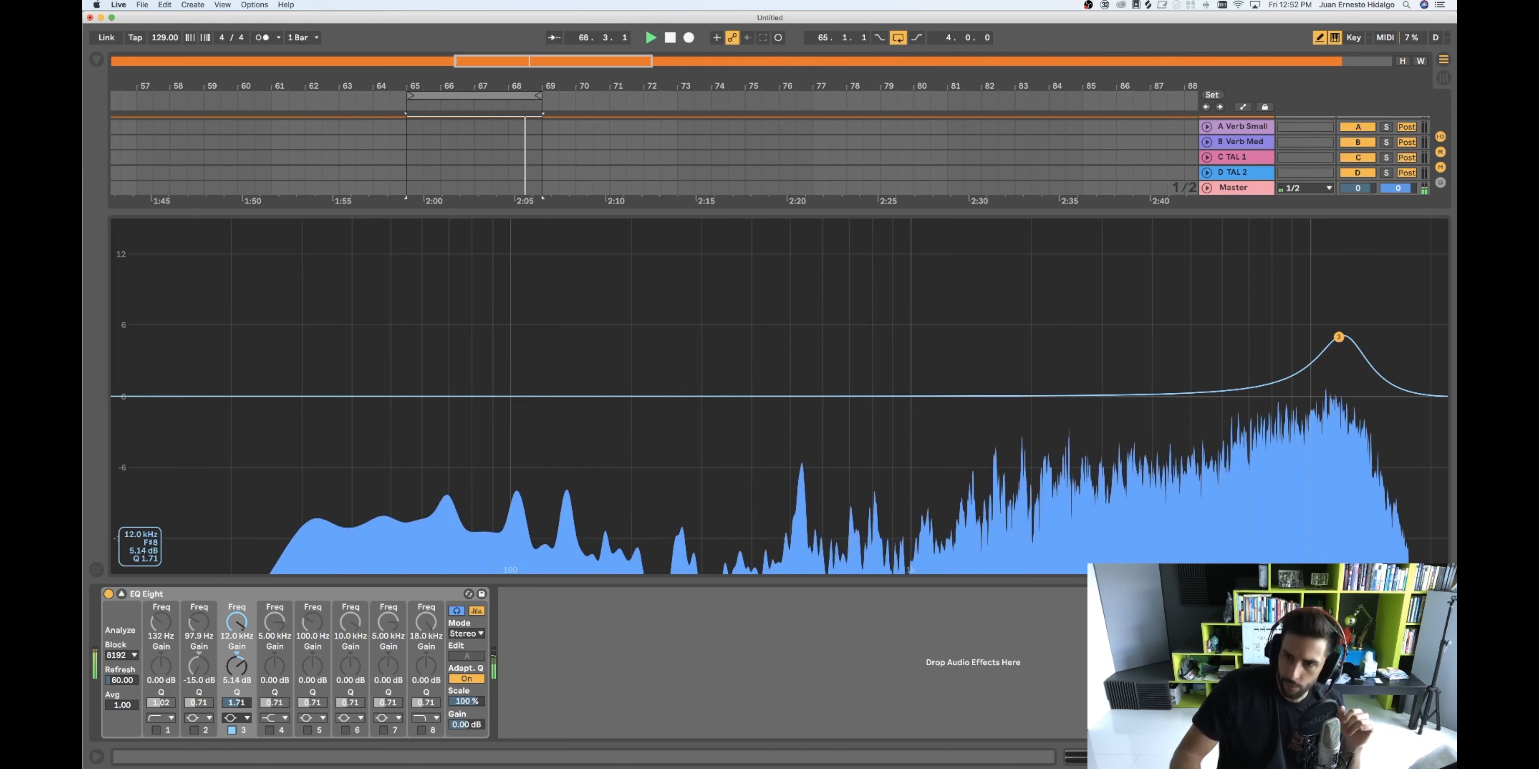
pyautogui.moveTo(1339, 337); pyautogui.dragTo(1422, 340)
pyautogui.moveTo(1430, 340); pyautogui.dragTo(1427, 378)
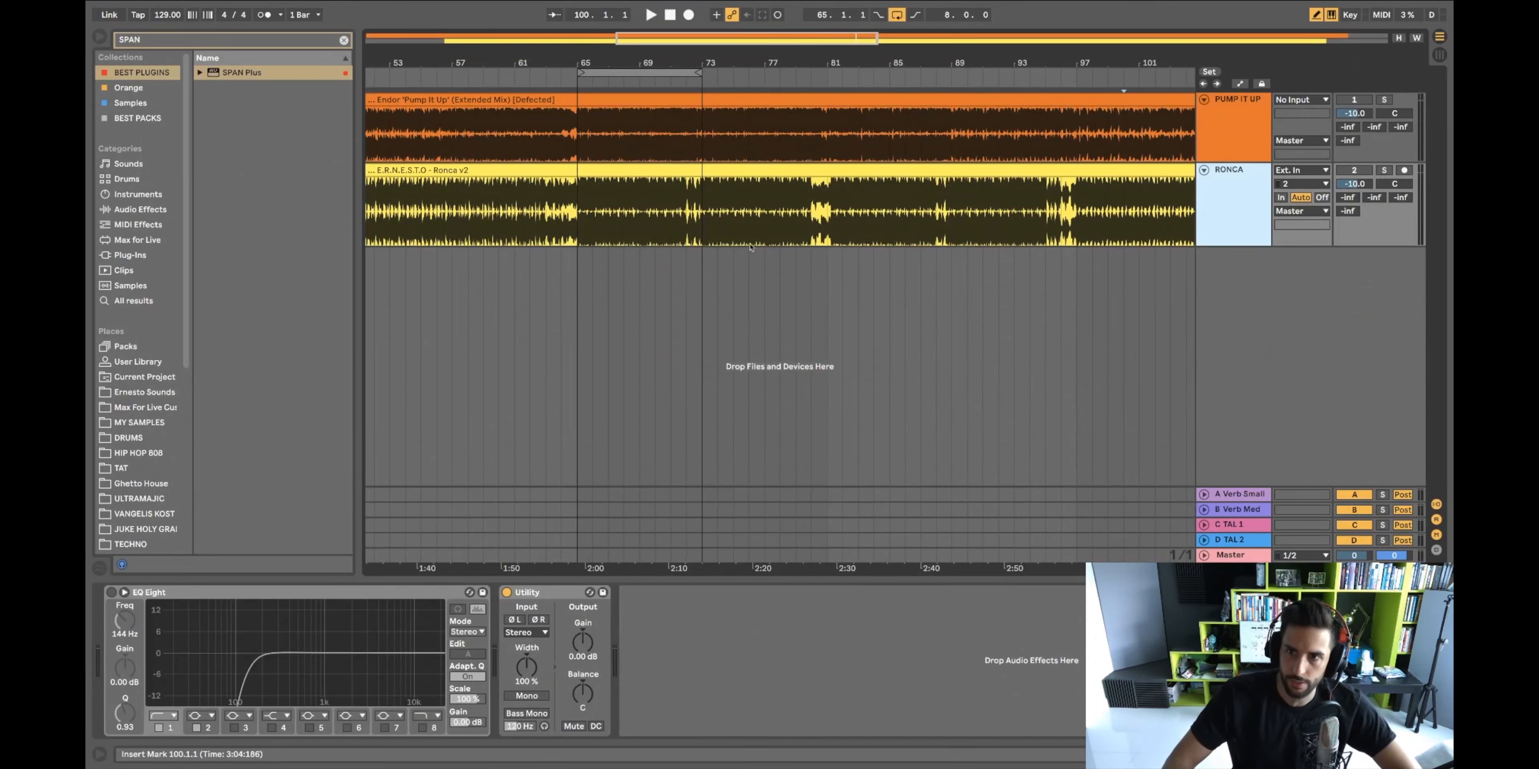
# Solo the RONCA track and play it from bar 64 into the looped section, and stop playback
pyautogui.click(1385, 170)
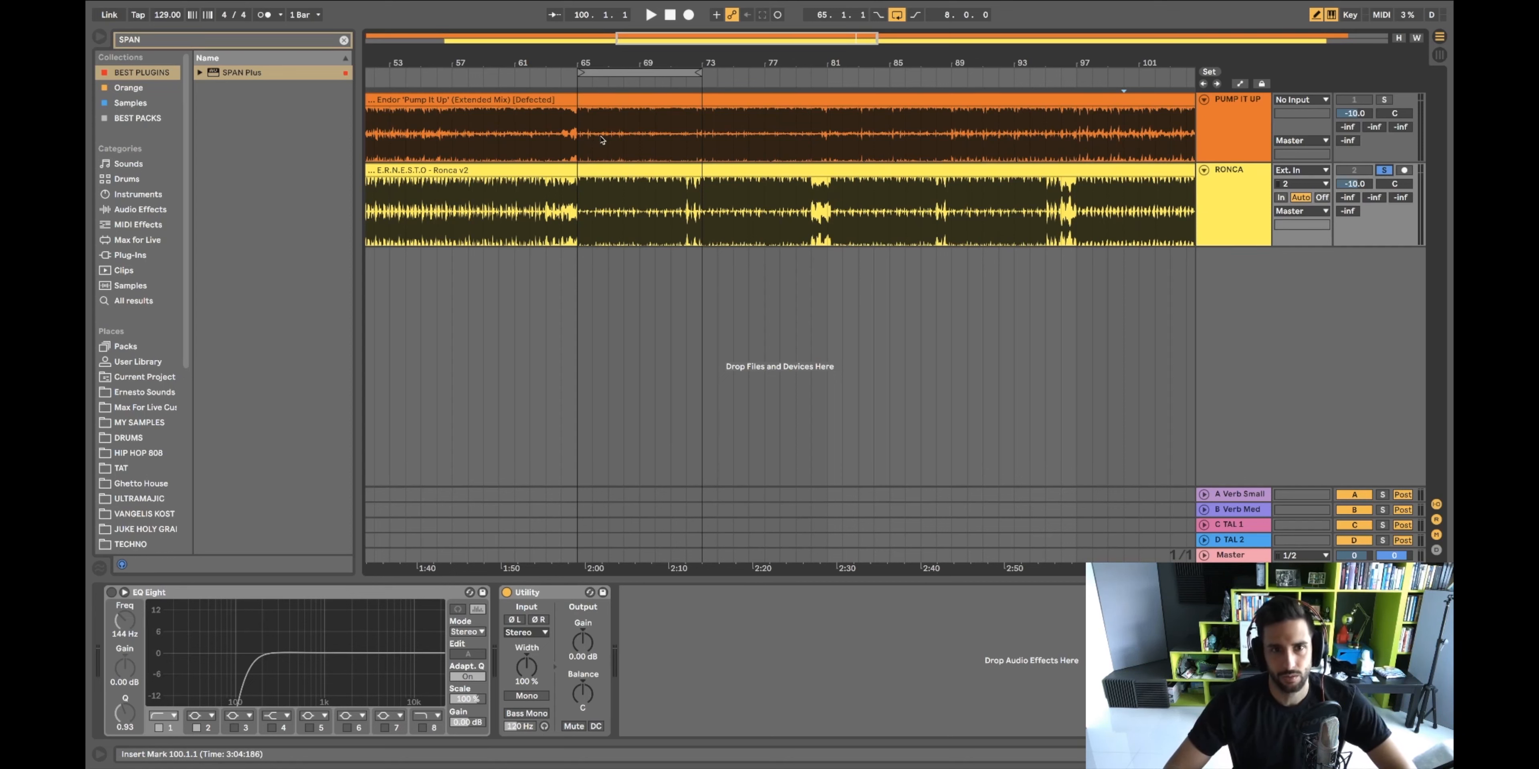
pyautogui.click(545, 209)
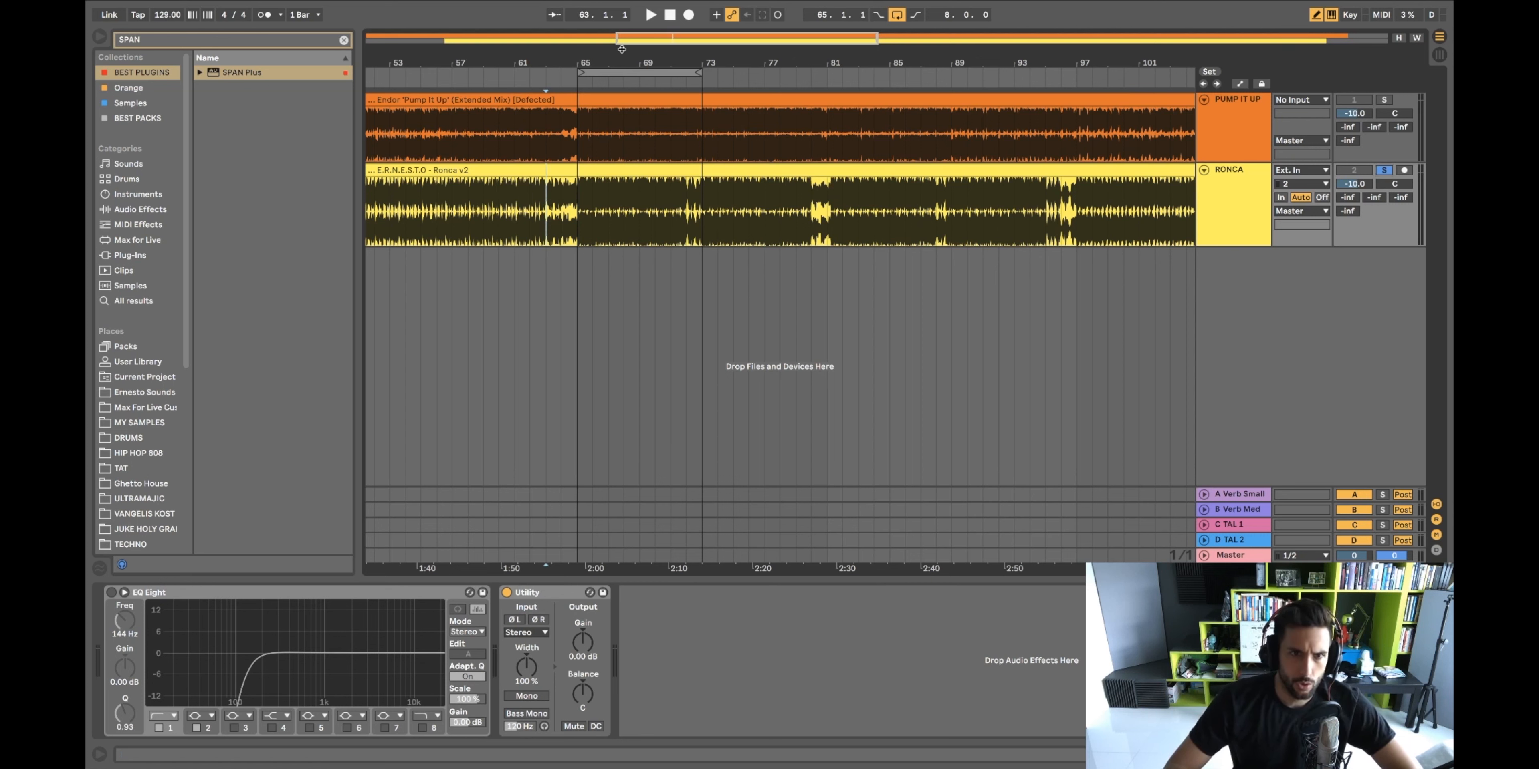
pyautogui.click(549, 216)
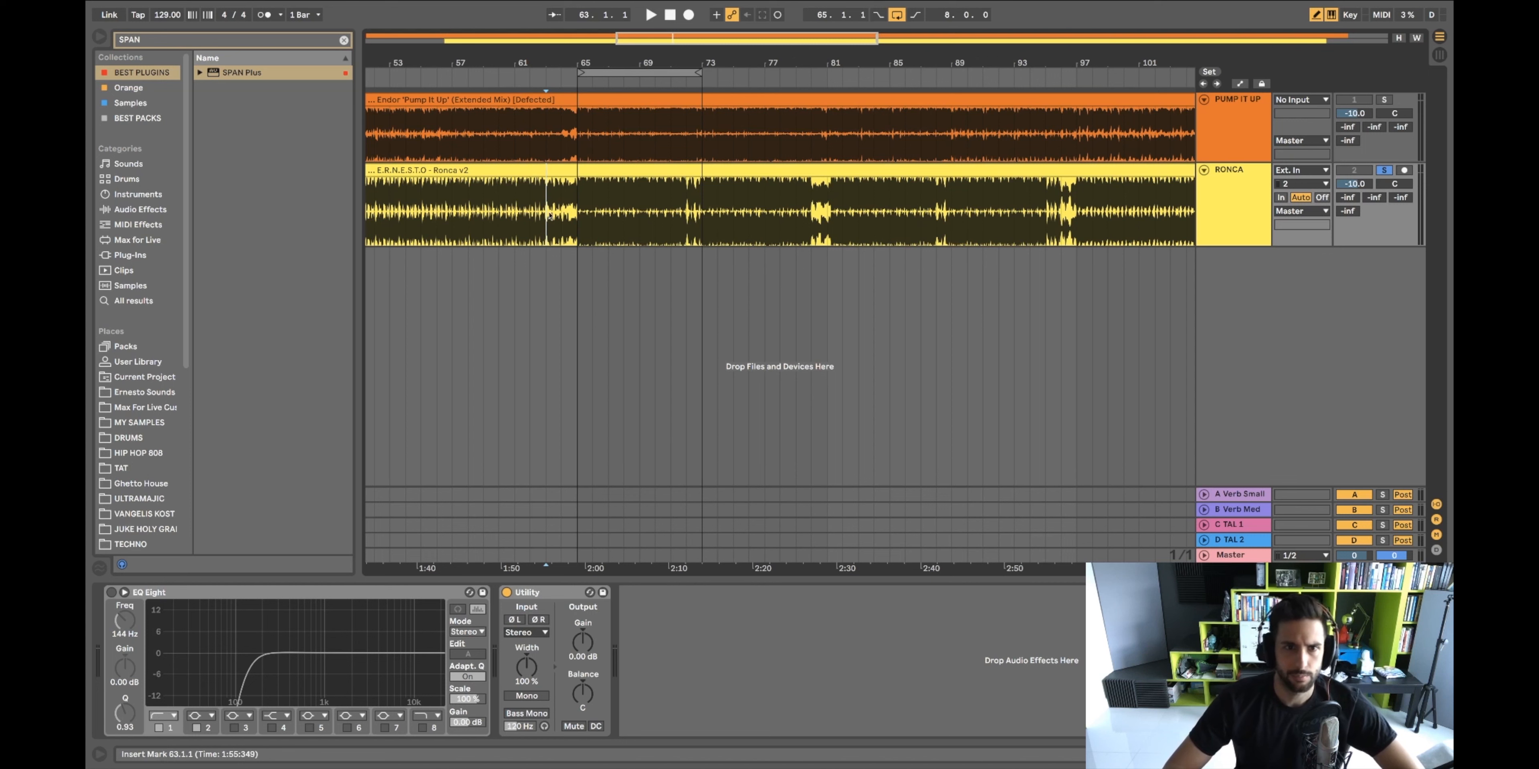
pyautogui.click(566, 215)
pyautogui.press('space')
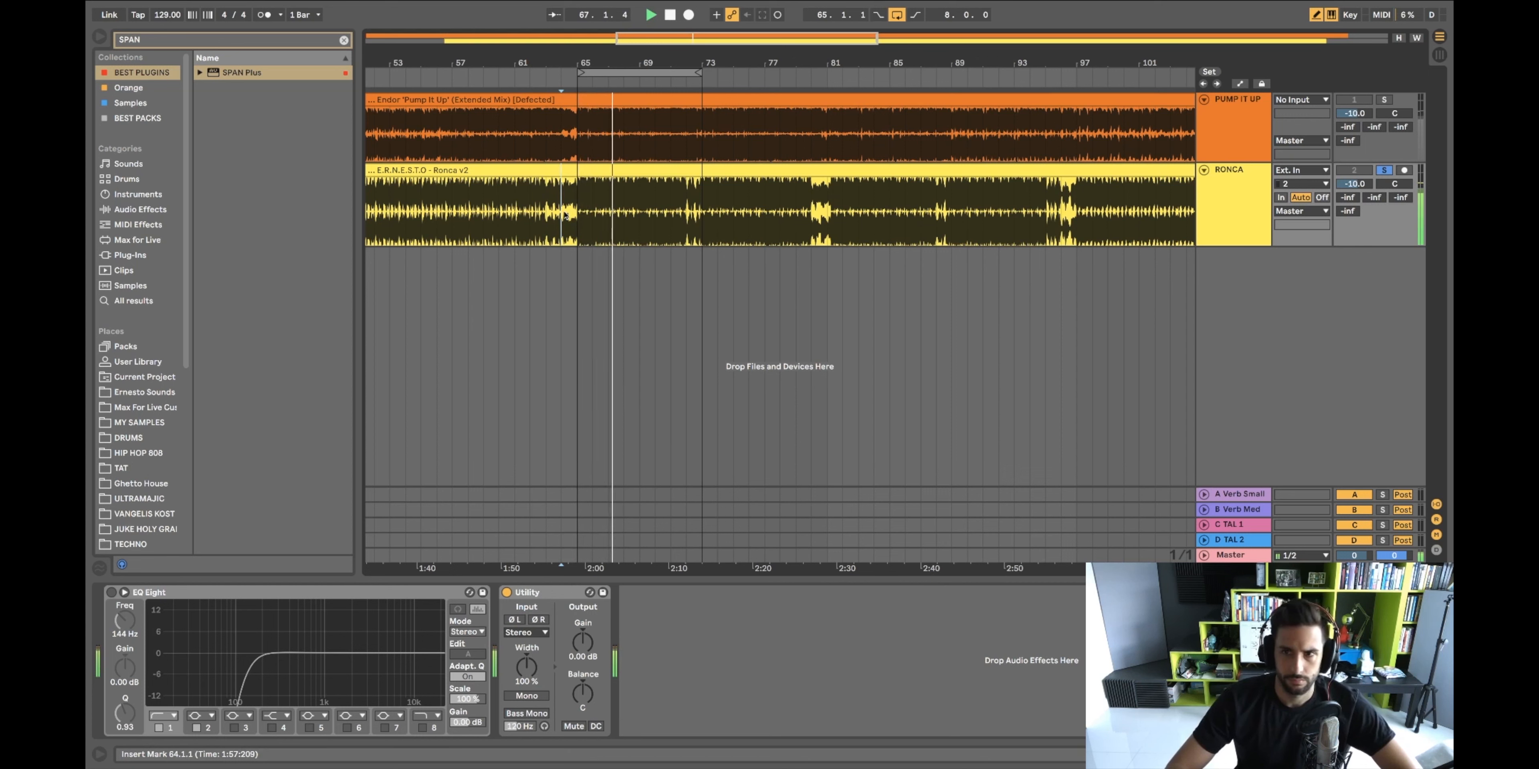
pyautogui.press('space')
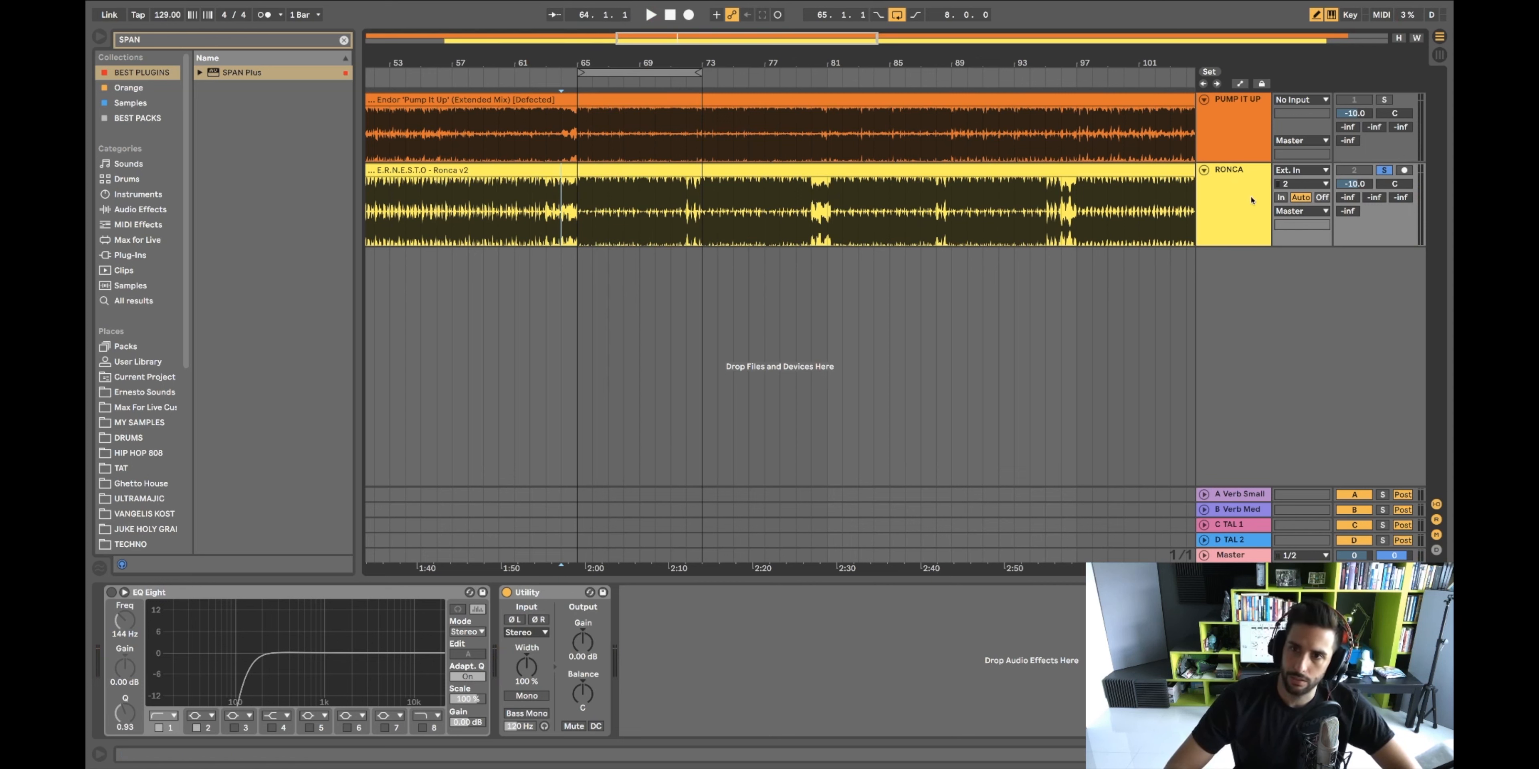
# Duplicate the PUMP IT UP and RONCA tracks, and rename the copies PUMP REF and RONCA REF
pyautogui.keyDown('shift'); pyautogui.click(1247, 128); pyautogui.keyUp('shift')
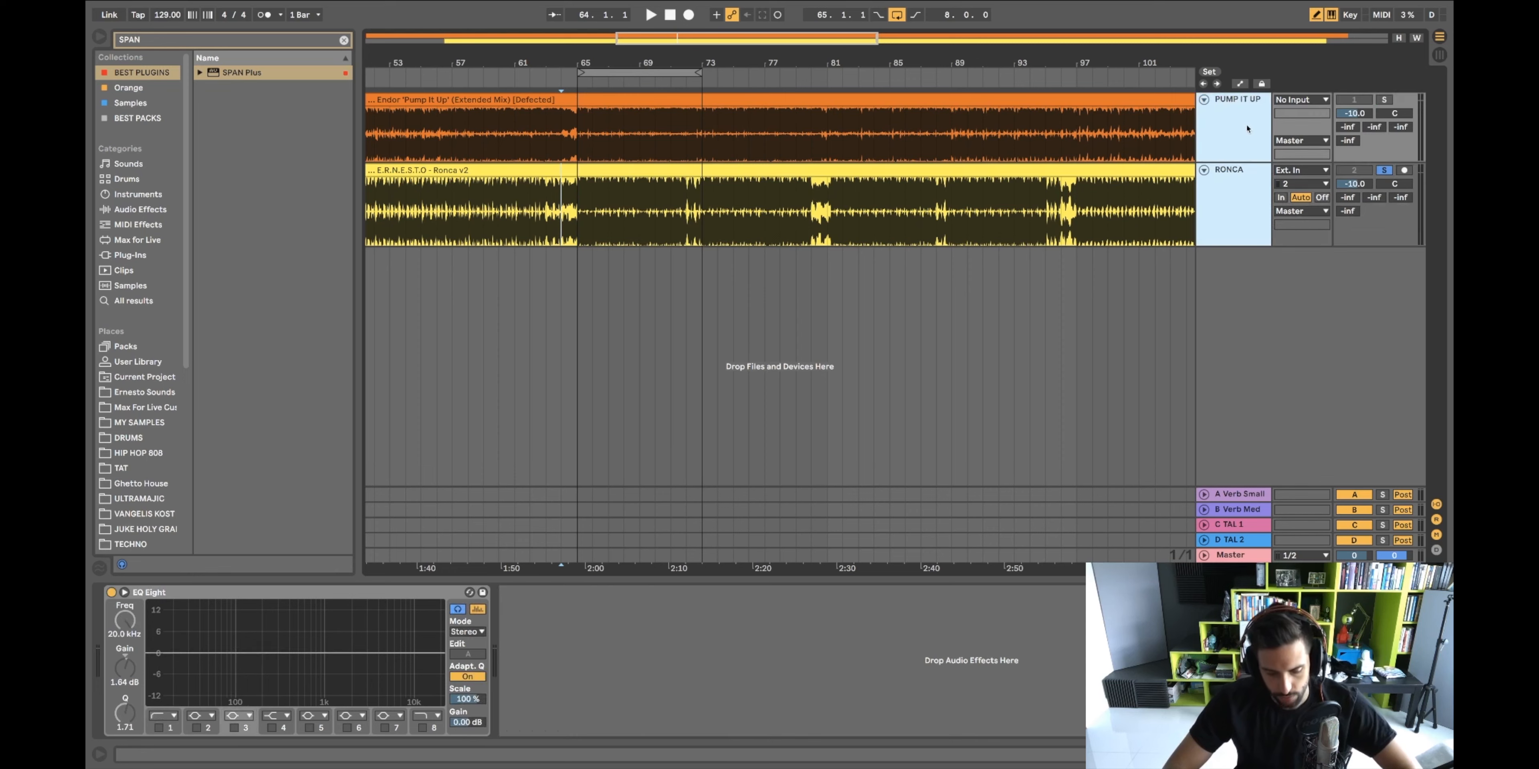
pyautogui.hotkey('ctrl', 'd')
pyautogui.rightClick(1235, 257)
pyautogui.click(1236, 256)
pyautogui.hotkey('ctrl', 'r')
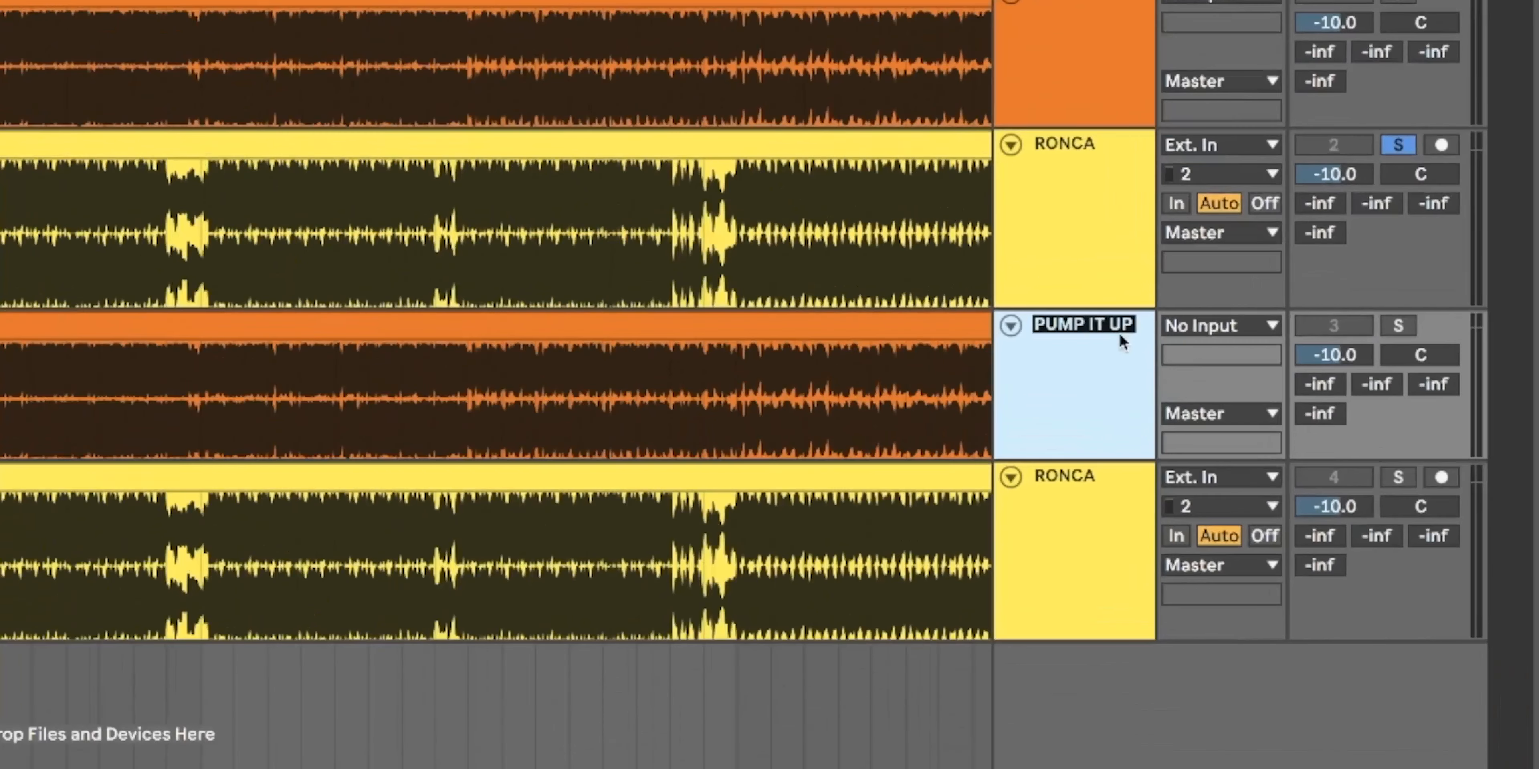
pyautogui.write('PUMP REF')
pyautogui.click(1054, 505)
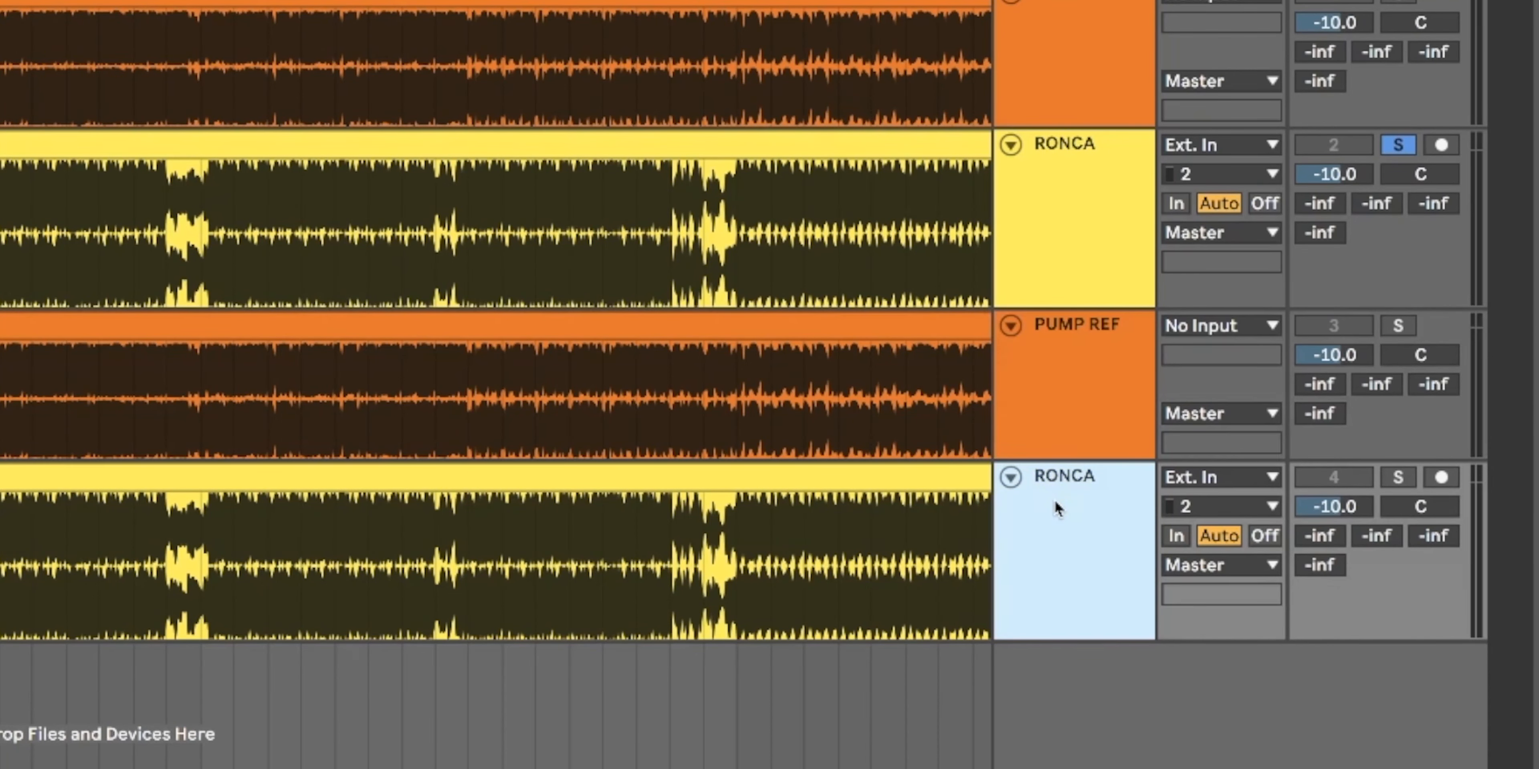
pyautogui.write('REF')
# Group the PUMP REF and RONCA REF tracks and name the group SPAN REF
pyautogui.keyDown('shift'); pyautogui.click(1102, 376); pyautogui.keyUp('shift')
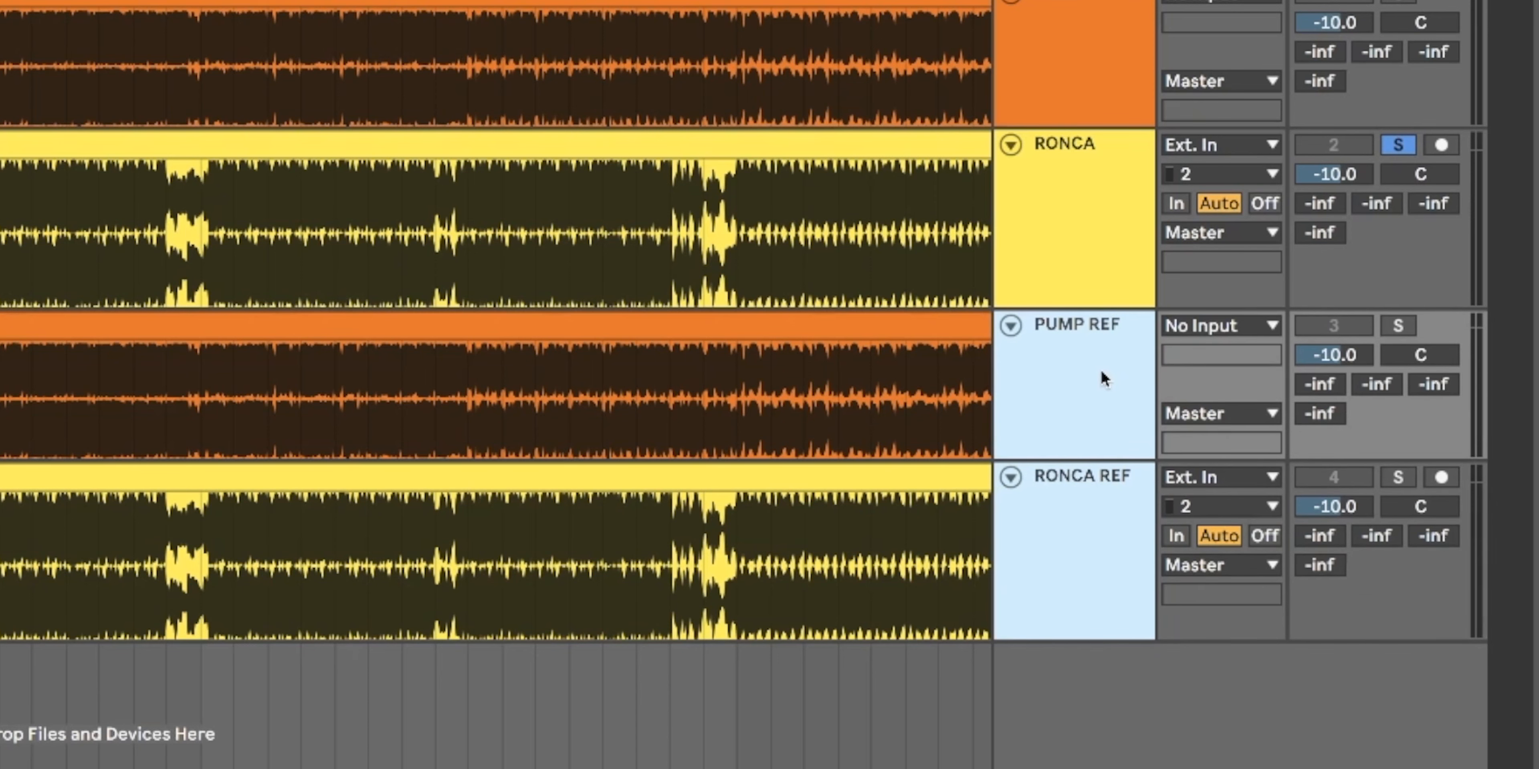
pyautogui.press('super+g')
pyautogui.click(1086, 329)
pyautogui.press('super+r')
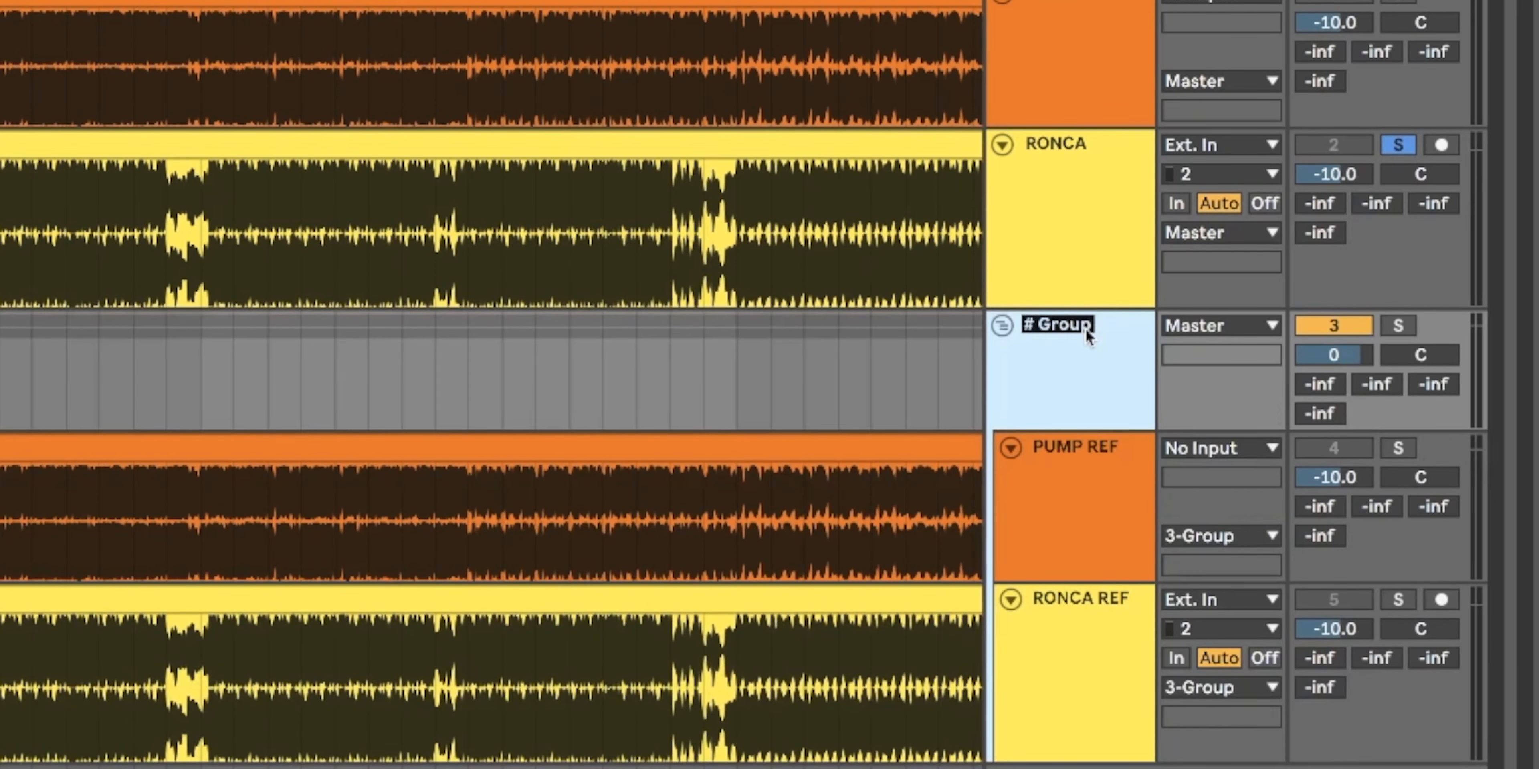
pyautogui.write('SPAN REF')
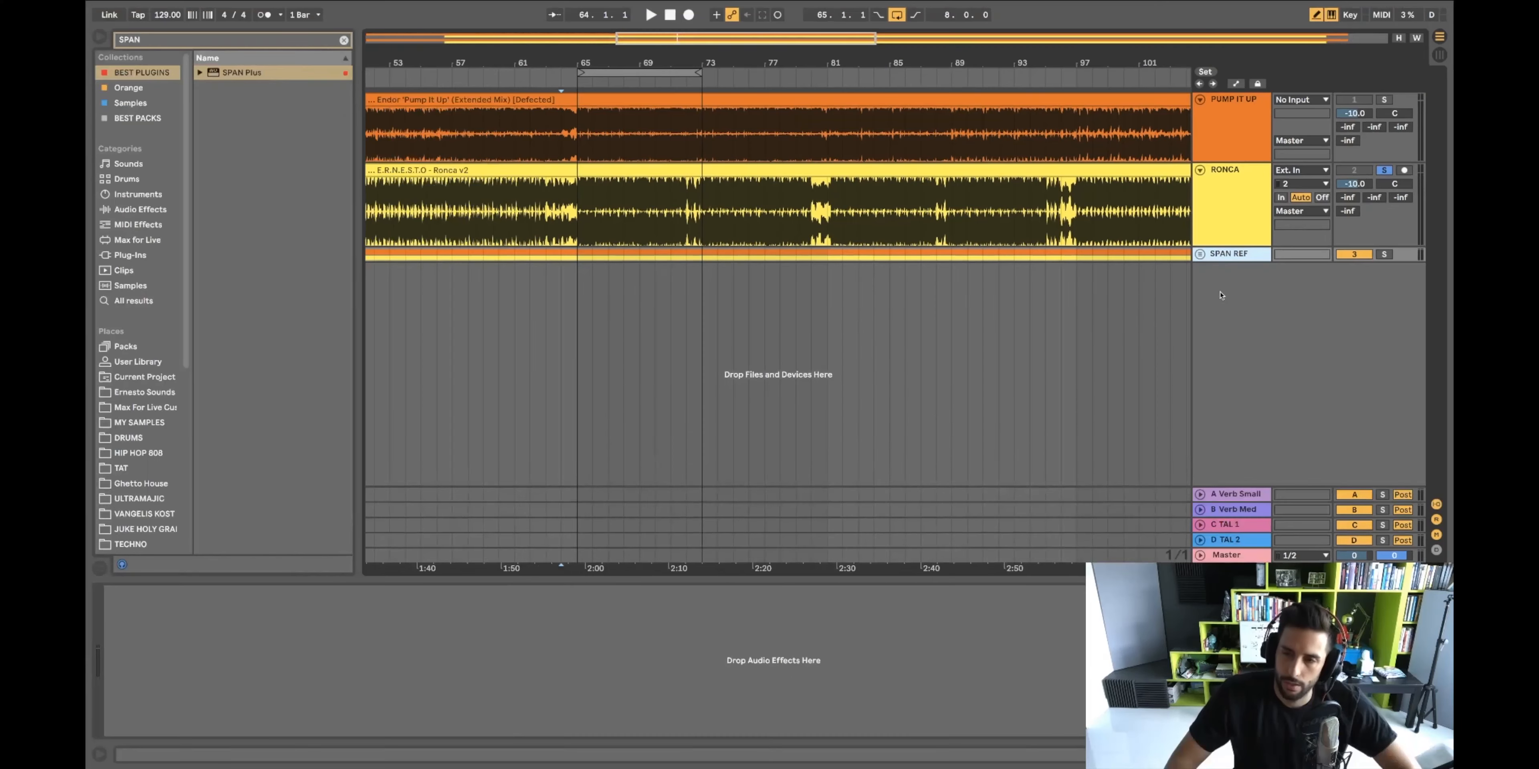
# Add two audio tracks below the SPAN REF group, and delete the default EQ Eight from the second one
pyautogui.rightClick(1221, 295)
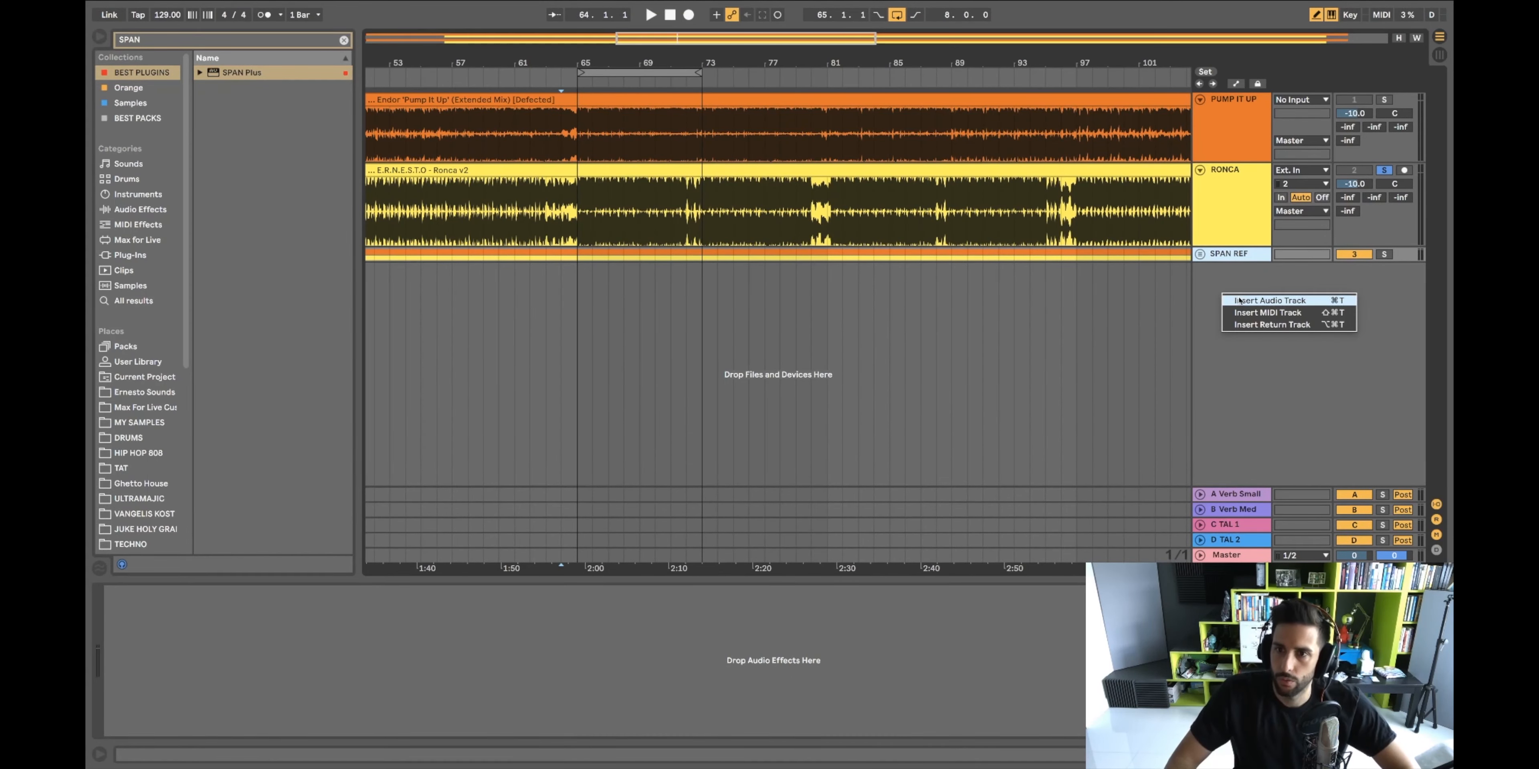
pyautogui.click(1231, 297)
pyautogui.press('super+d')
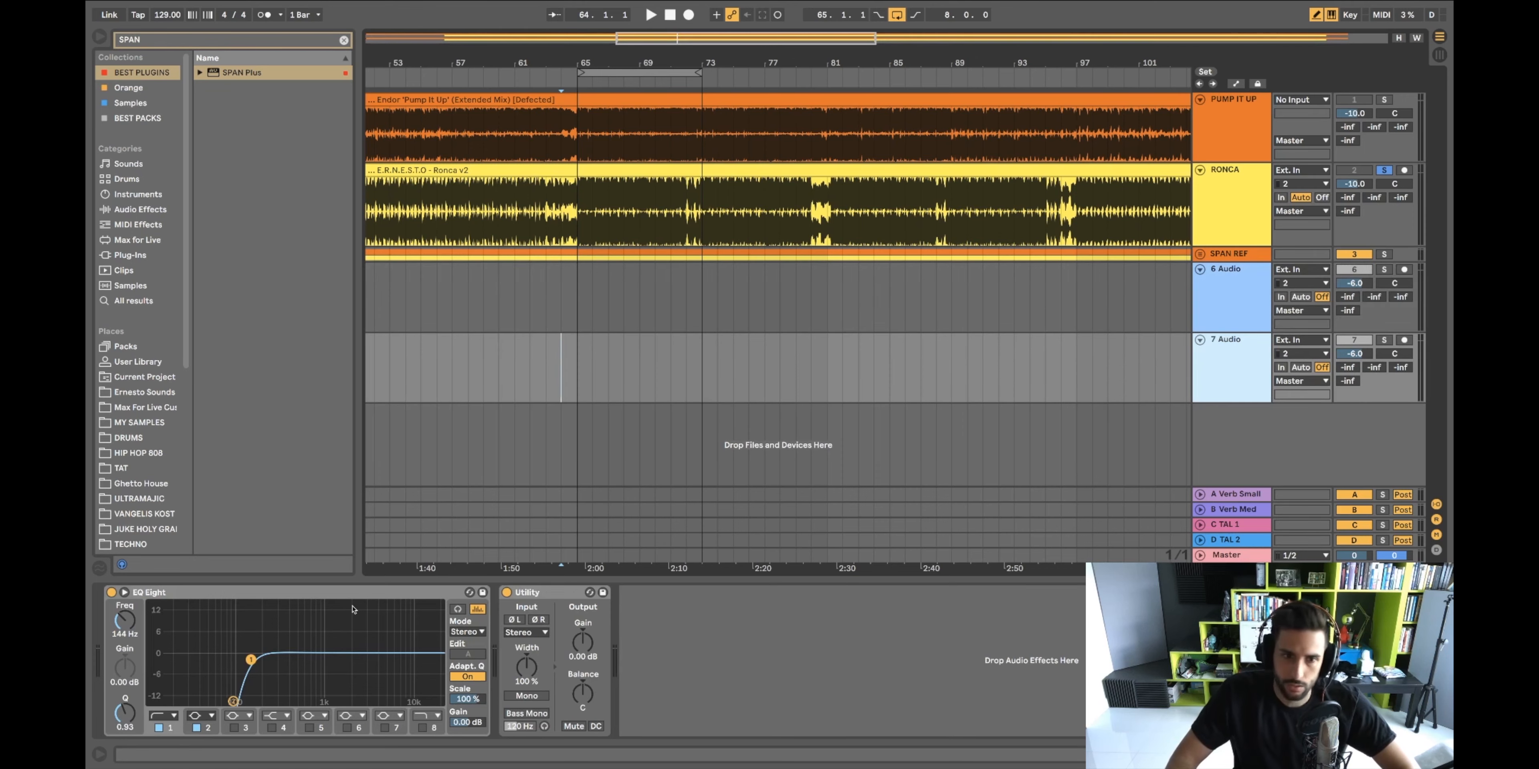
pyautogui.click(357, 597)
pyautogui.press('Delete')
# Rename the first new audio track PUMP SPAN
pyautogui.click(1233, 302)
pyautogui.press('super+r')
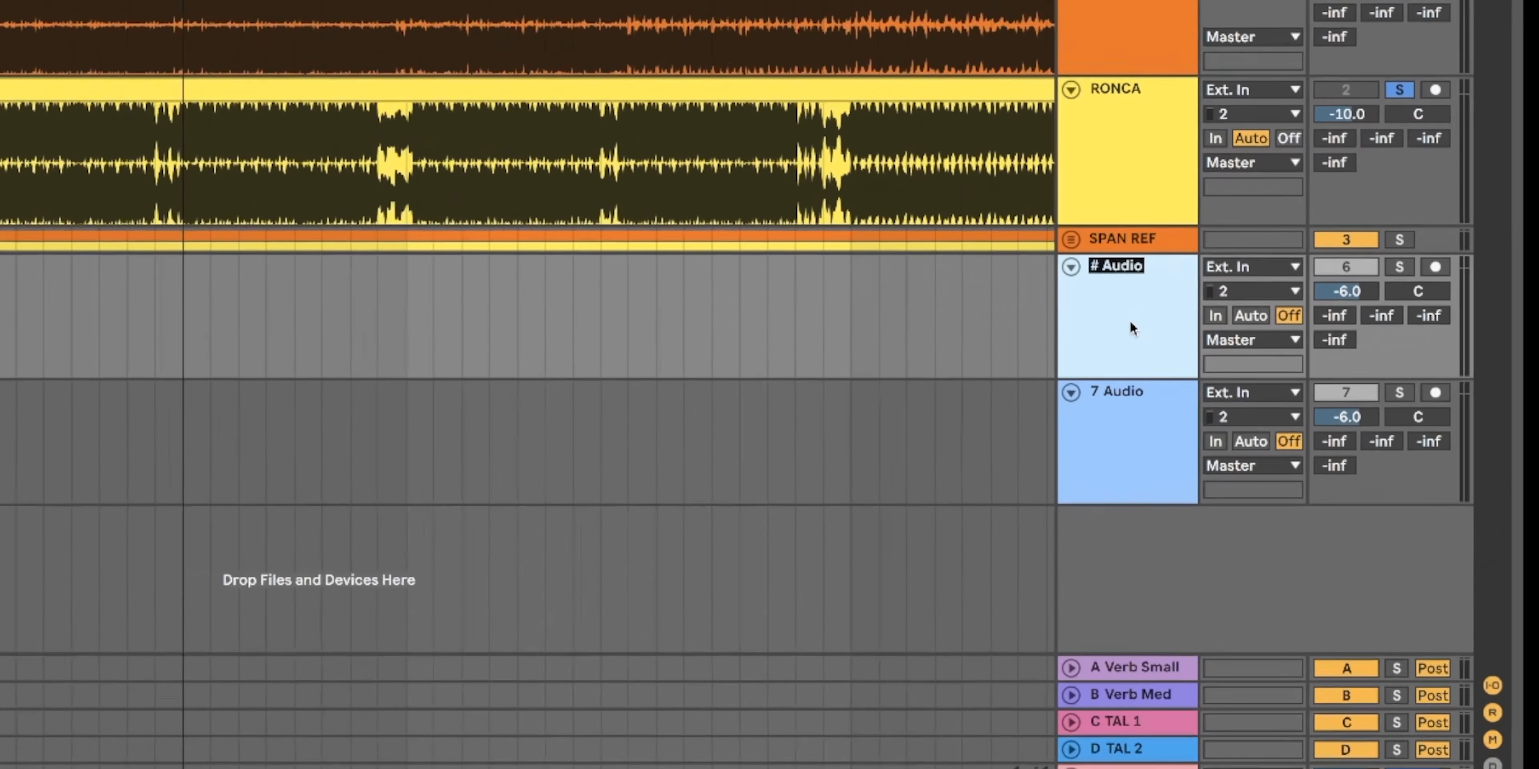
pyautogui.write('PUMP')
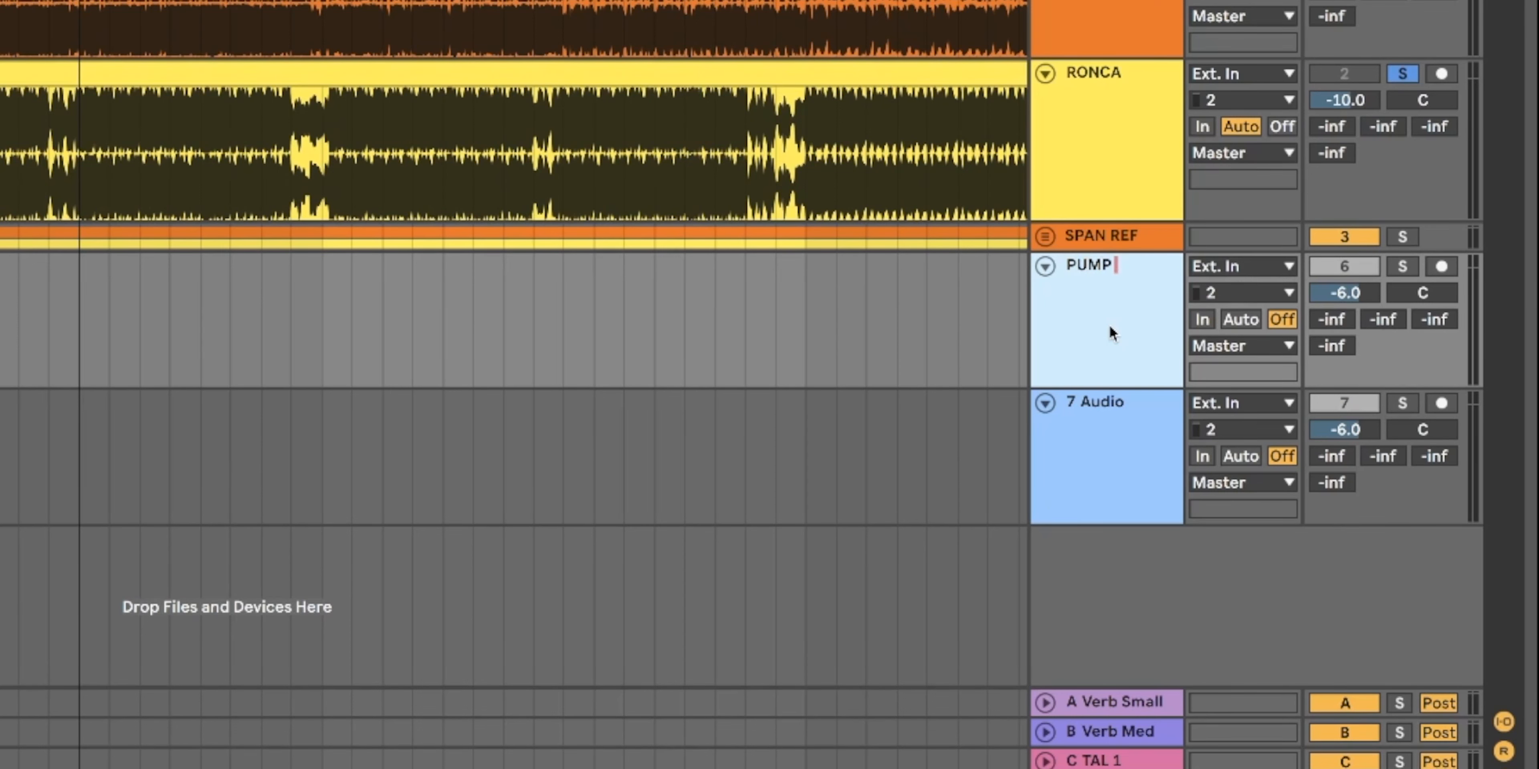
pyautogui.write(' SPAN')
# Rename the second new audio track RONCA SPAN, and group it with the PUMP SPAN track
pyautogui.click(1121, 420)
pyautogui.press('super+r')
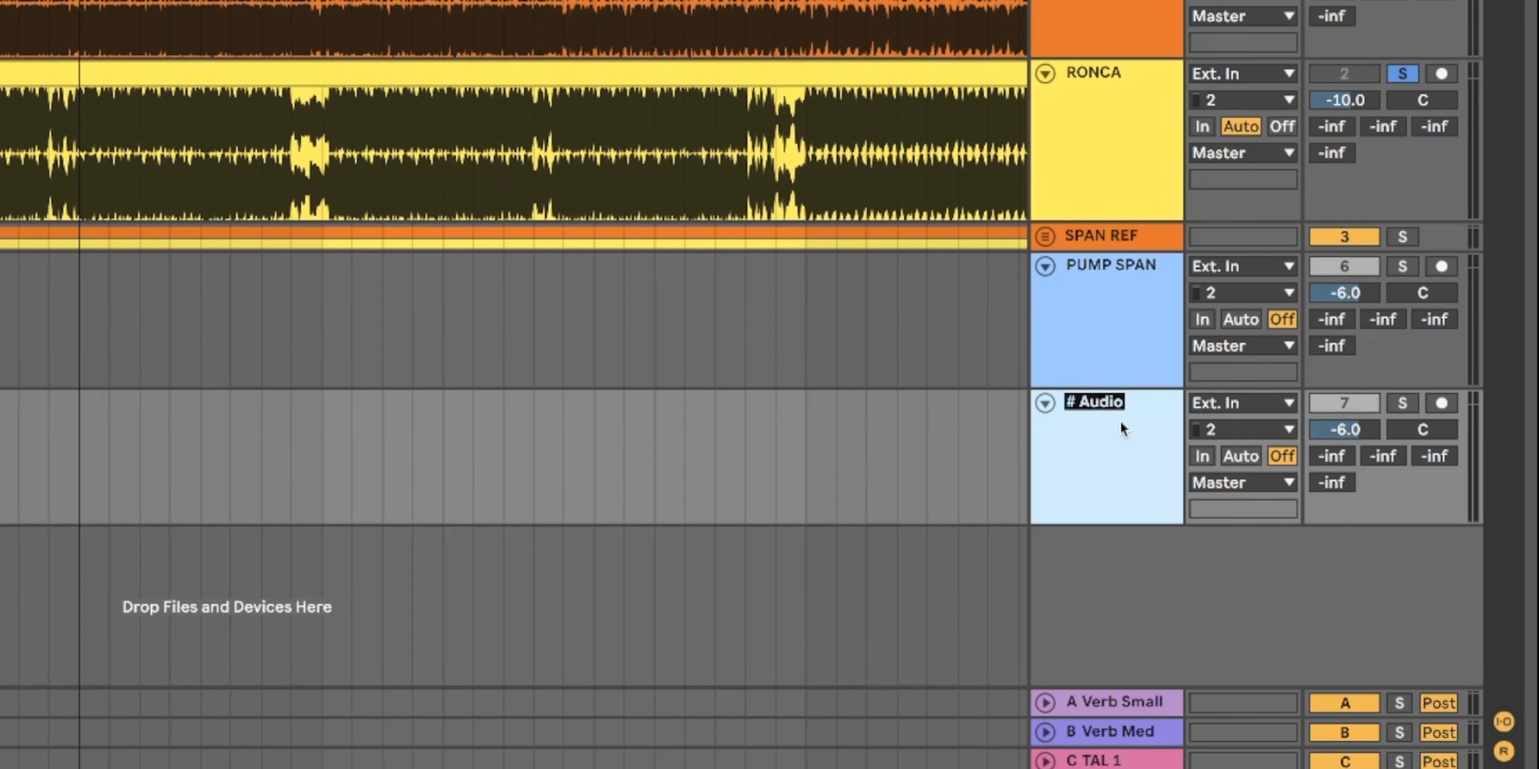
pyautogui.write('RONCA SPAN')
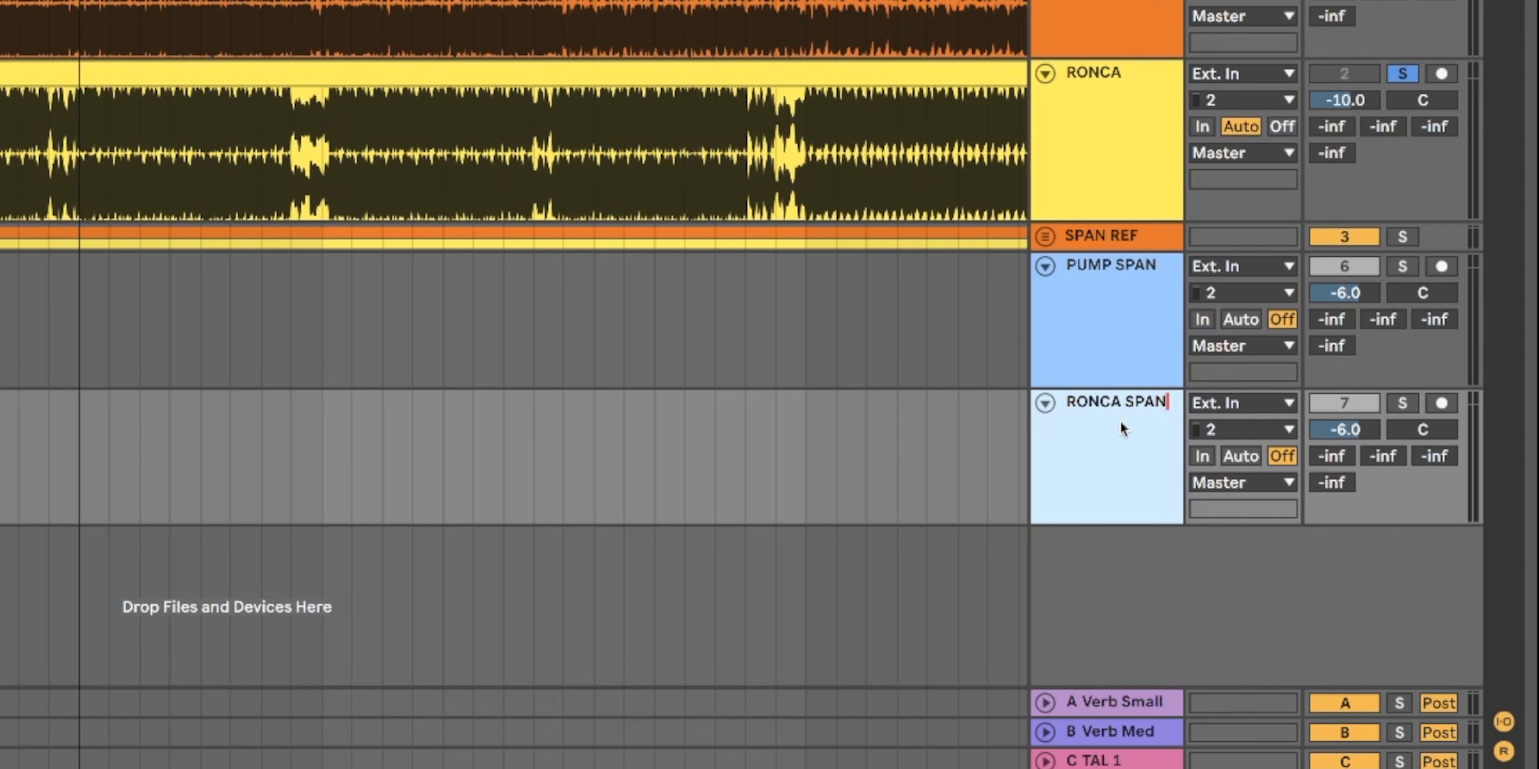
pyautogui.click(1104, 306)
pyautogui.press('super+g')
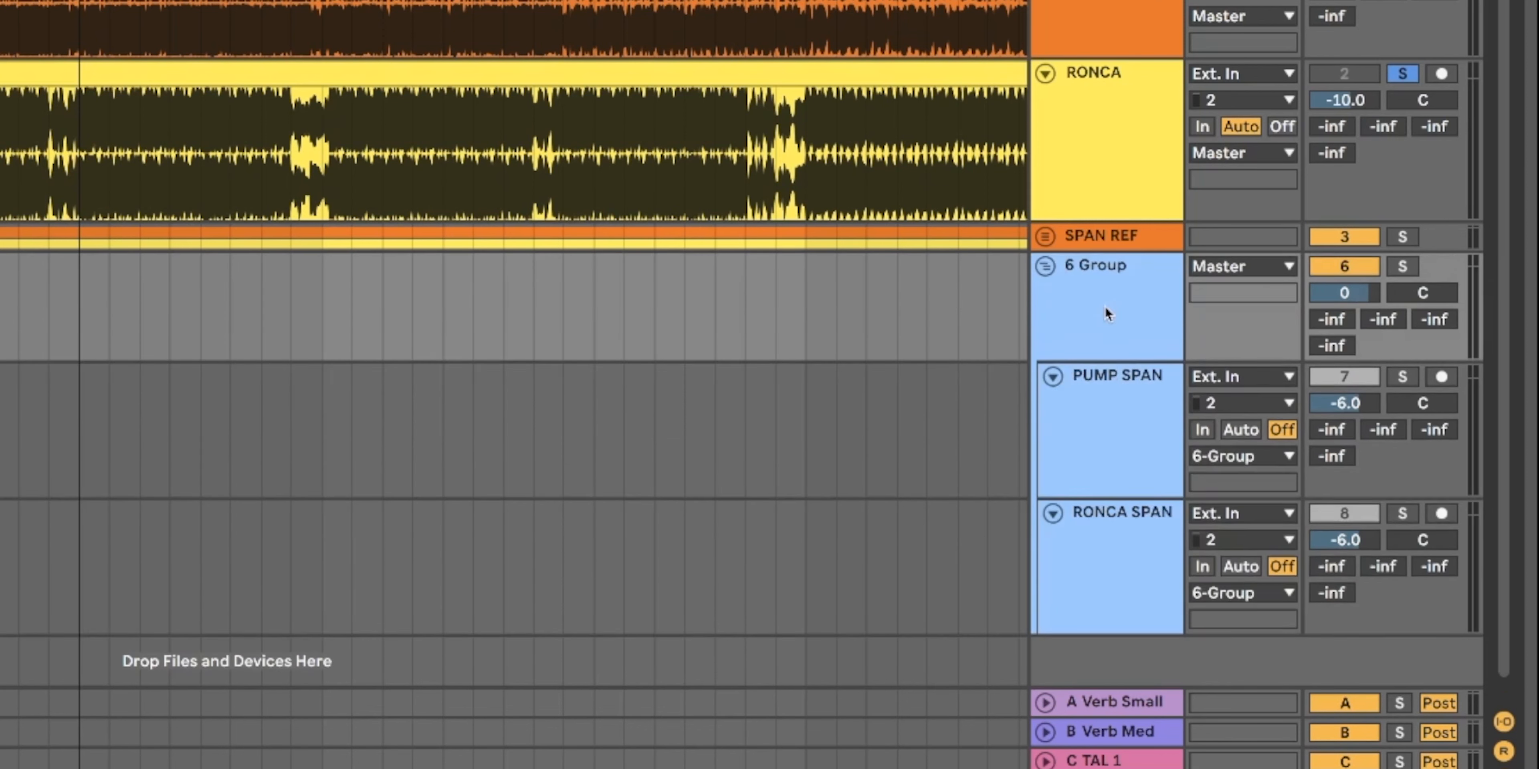
# Set the PUMP SPAN and RONCA SPAN tracks to monitor In at volume 0, panned 50L and 50R respectively
pyautogui.click(1203, 412)
pyautogui.click(1203, 548)
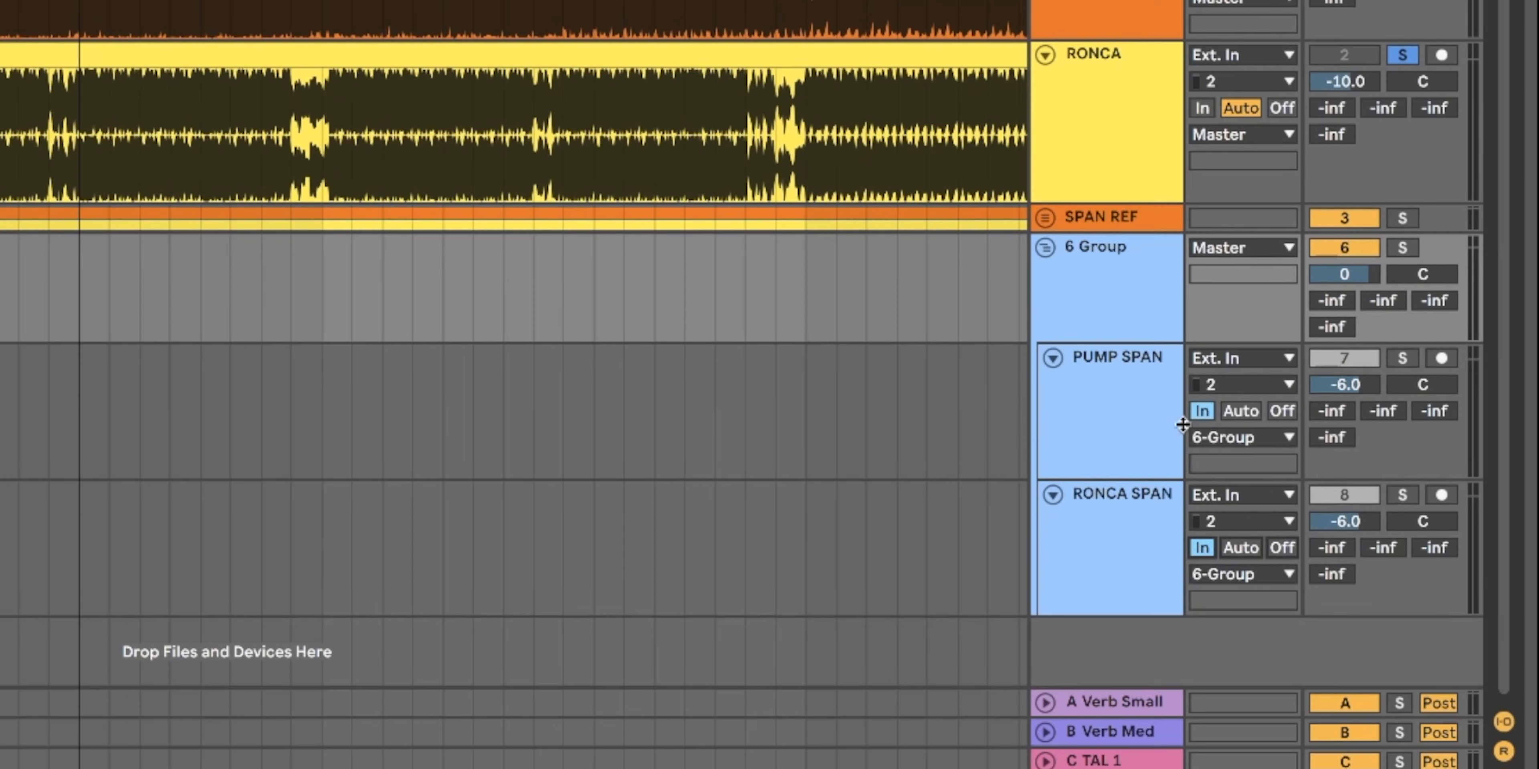
pyautogui.doubleClick(1359, 391)
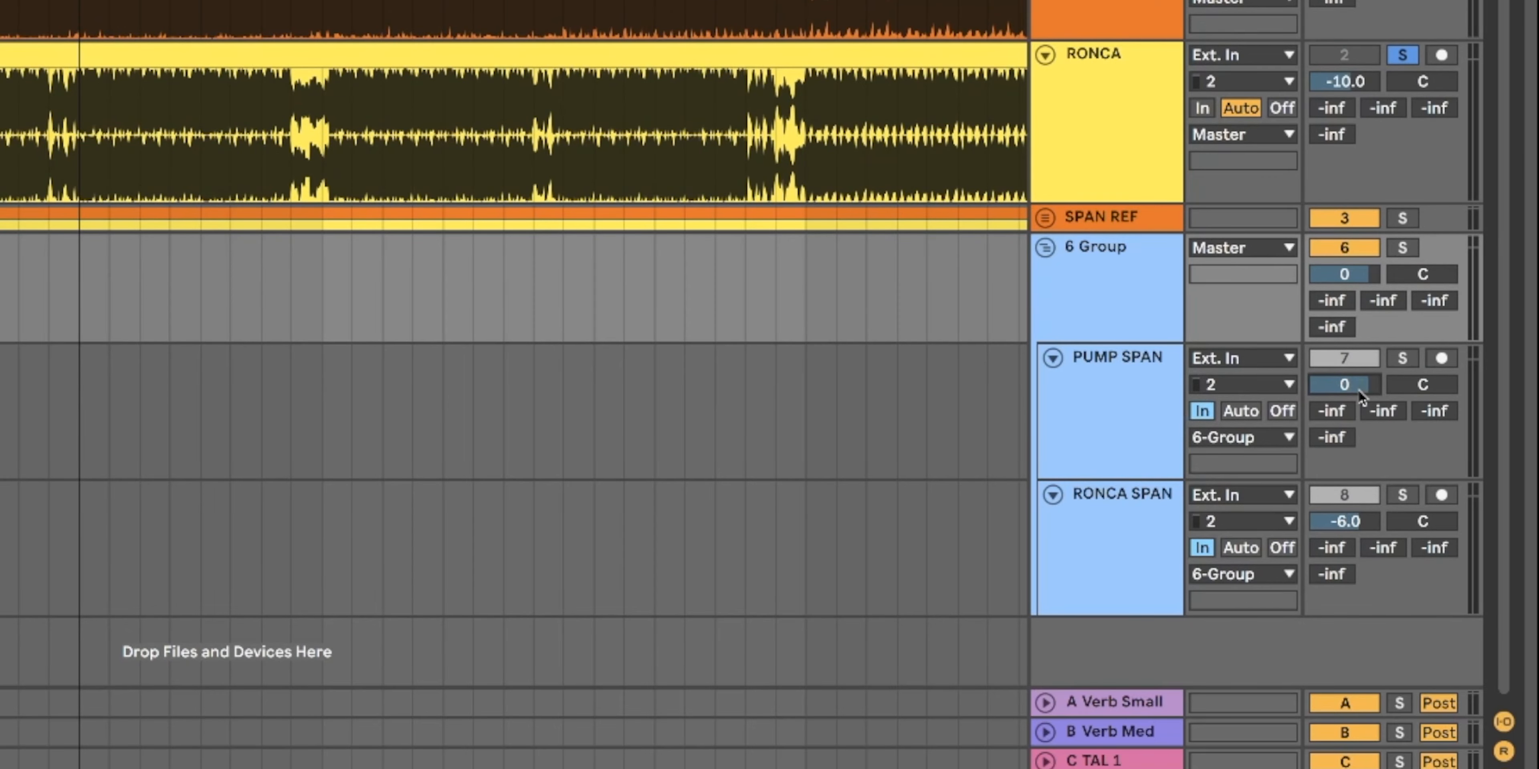
pyautogui.doubleClick(1347, 521)
pyautogui.scroll(1, 1097, 106)
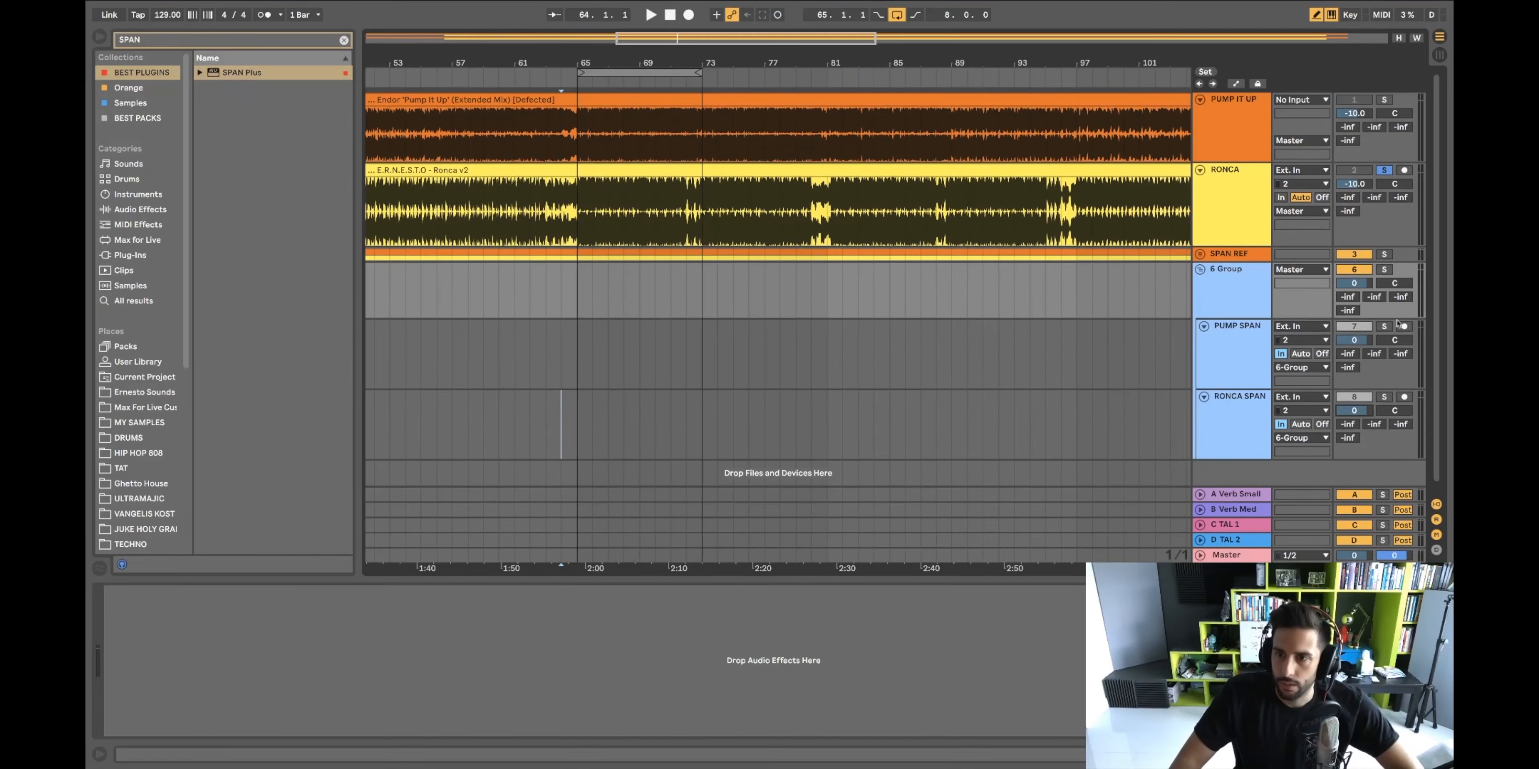
pyautogui.moveTo(1403, 351)
pyautogui.mouseDown()
pyautogui.moveTo(1404, 412)
pyautogui.moveTo(1395, 353)
pyautogui.mouseUp()
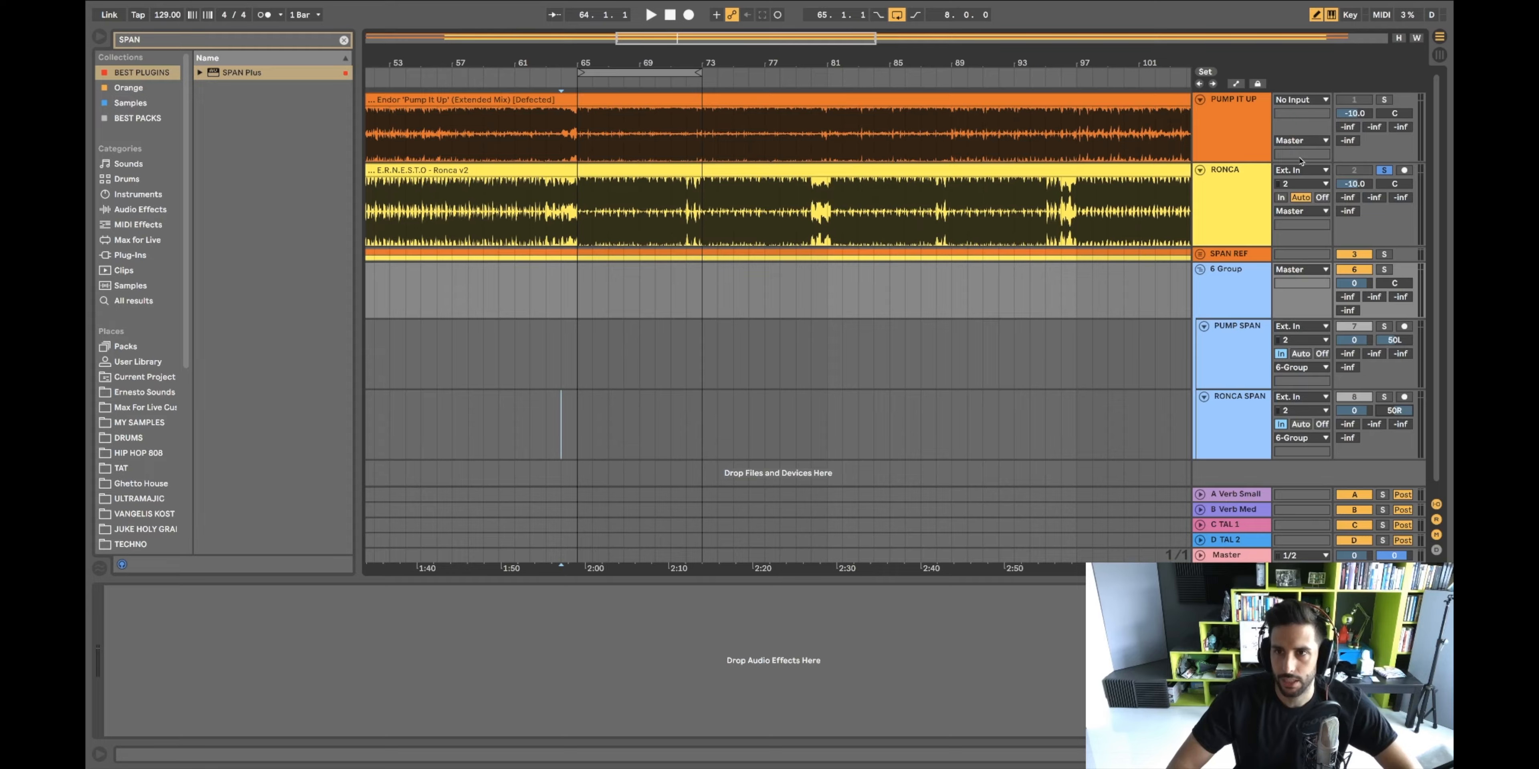
# Expand the SPAN REF group and route PUMP REF's output to PUMP SPAN and RONCA REF's output to RONCA SPAN
pyautogui.click(1302, 140)
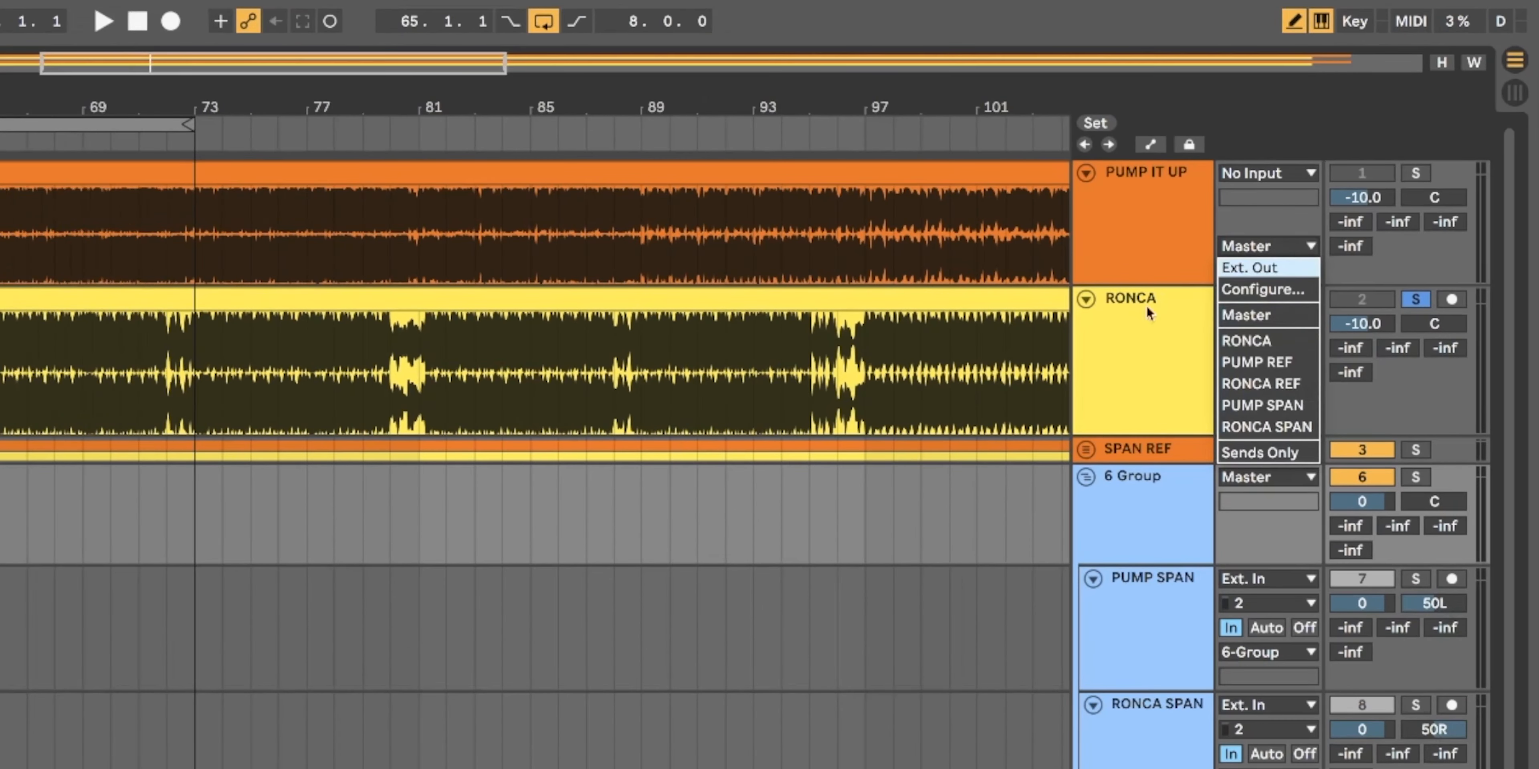
pyautogui.click(1147, 310)
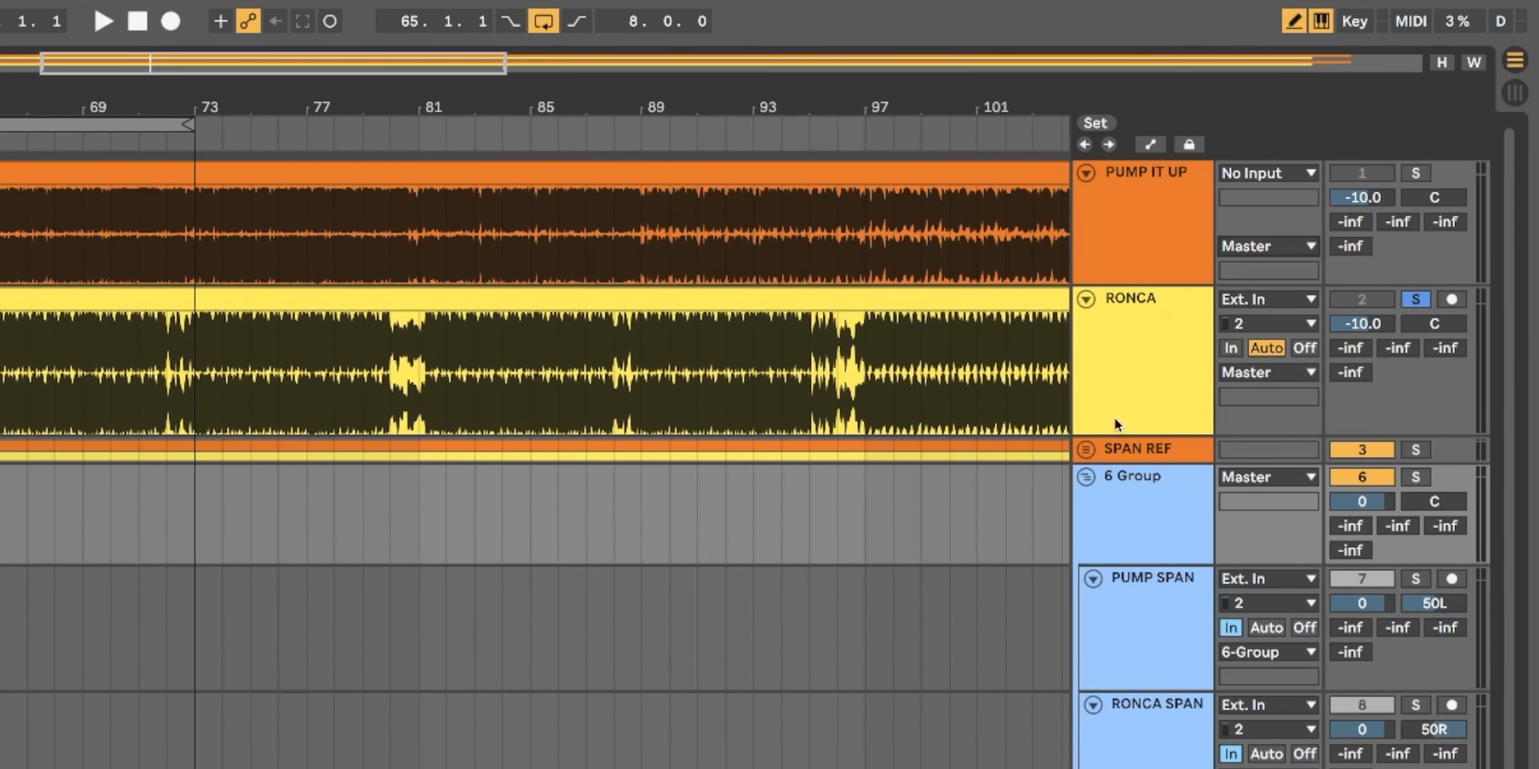
pyautogui.click(1086, 450)
pyautogui.scroll(-4, 1096, 446)
pyautogui.click(1306, 393)
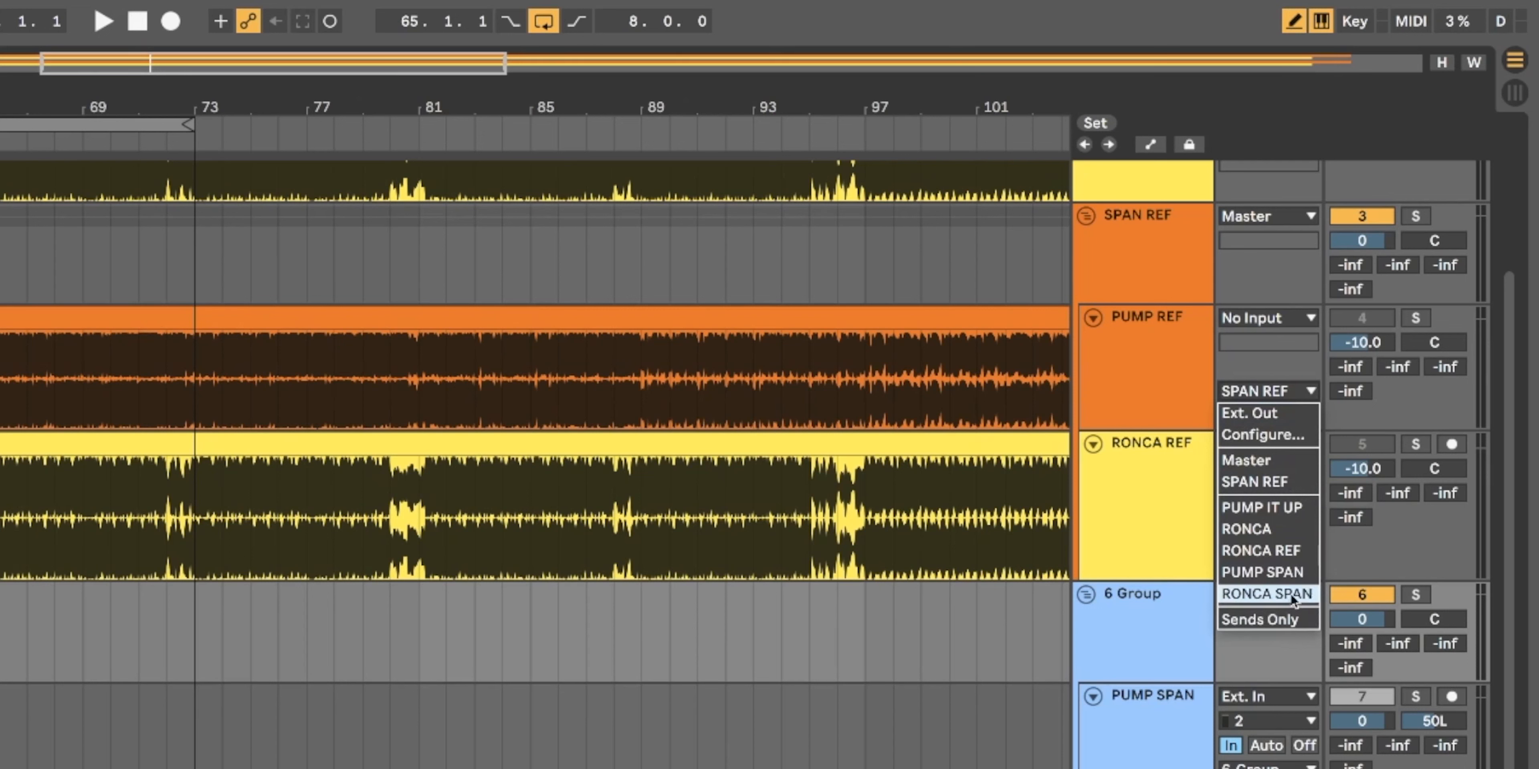
pyautogui.click(1293, 572)
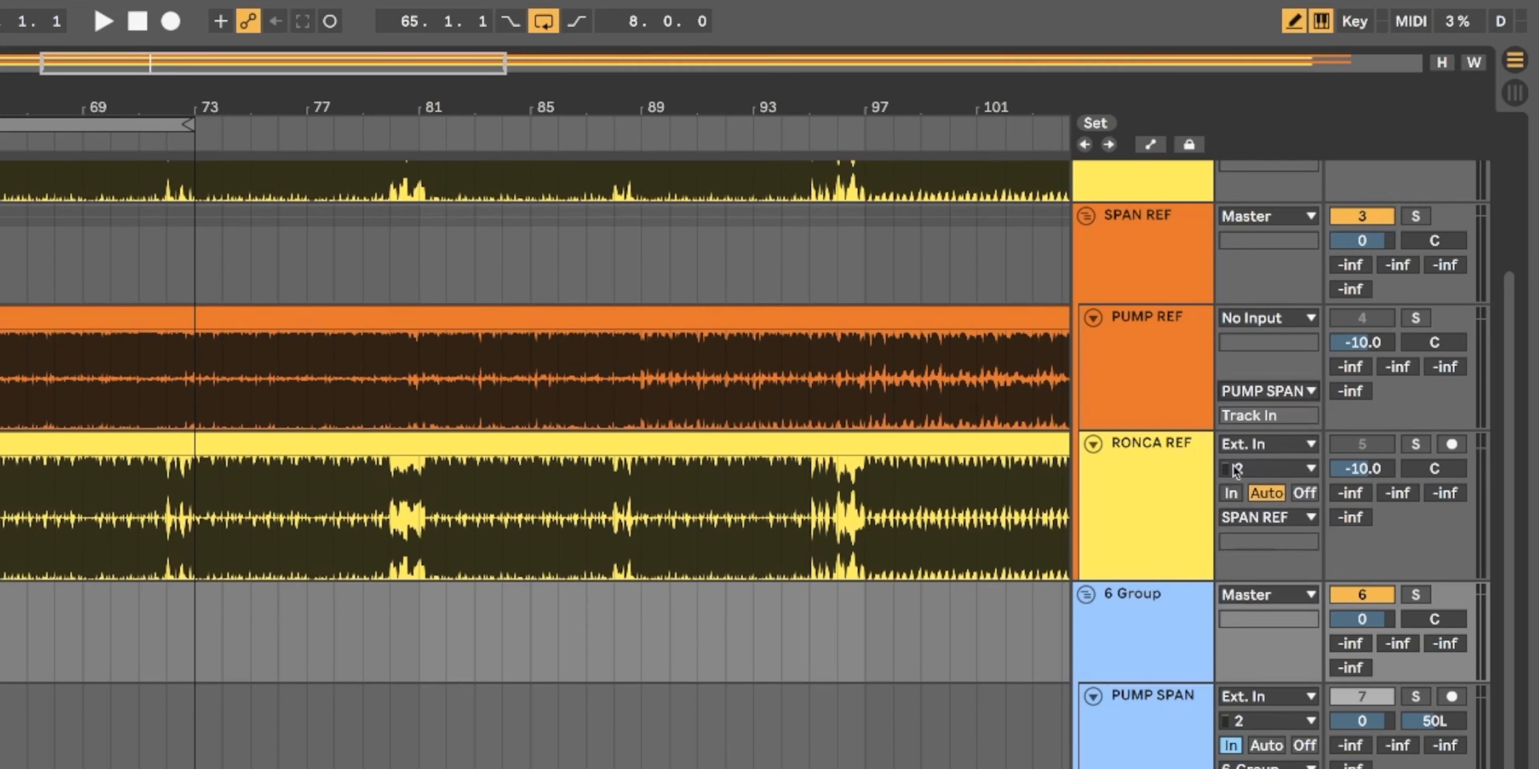
pyautogui.click(1299, 516)
pyautogui.click(1282, 723)
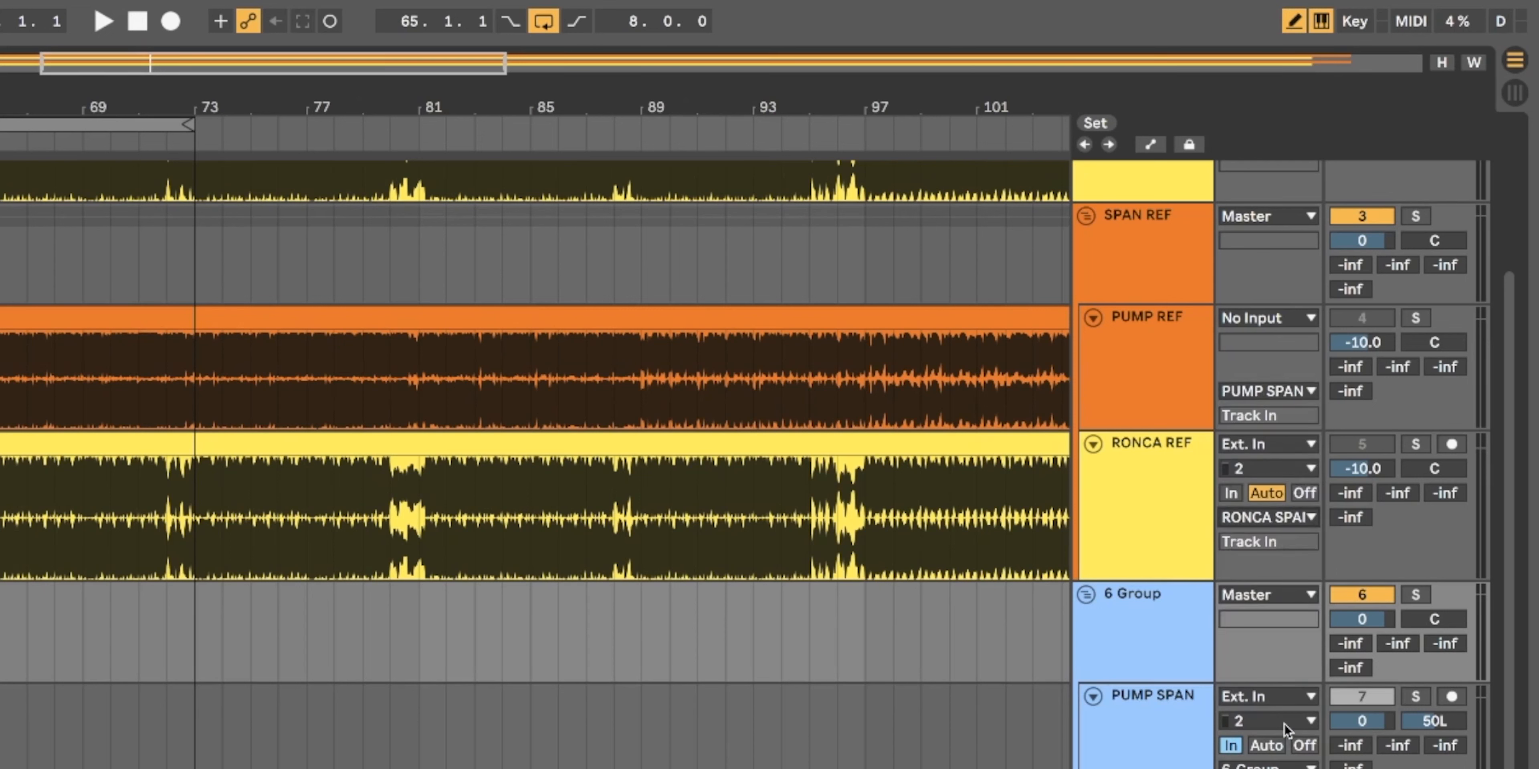
# Rename the group holding the two SPAN tracks SPAN ANALYSIS, and deactivate that group track
pyautogui.scroll(-5, 851, 706)
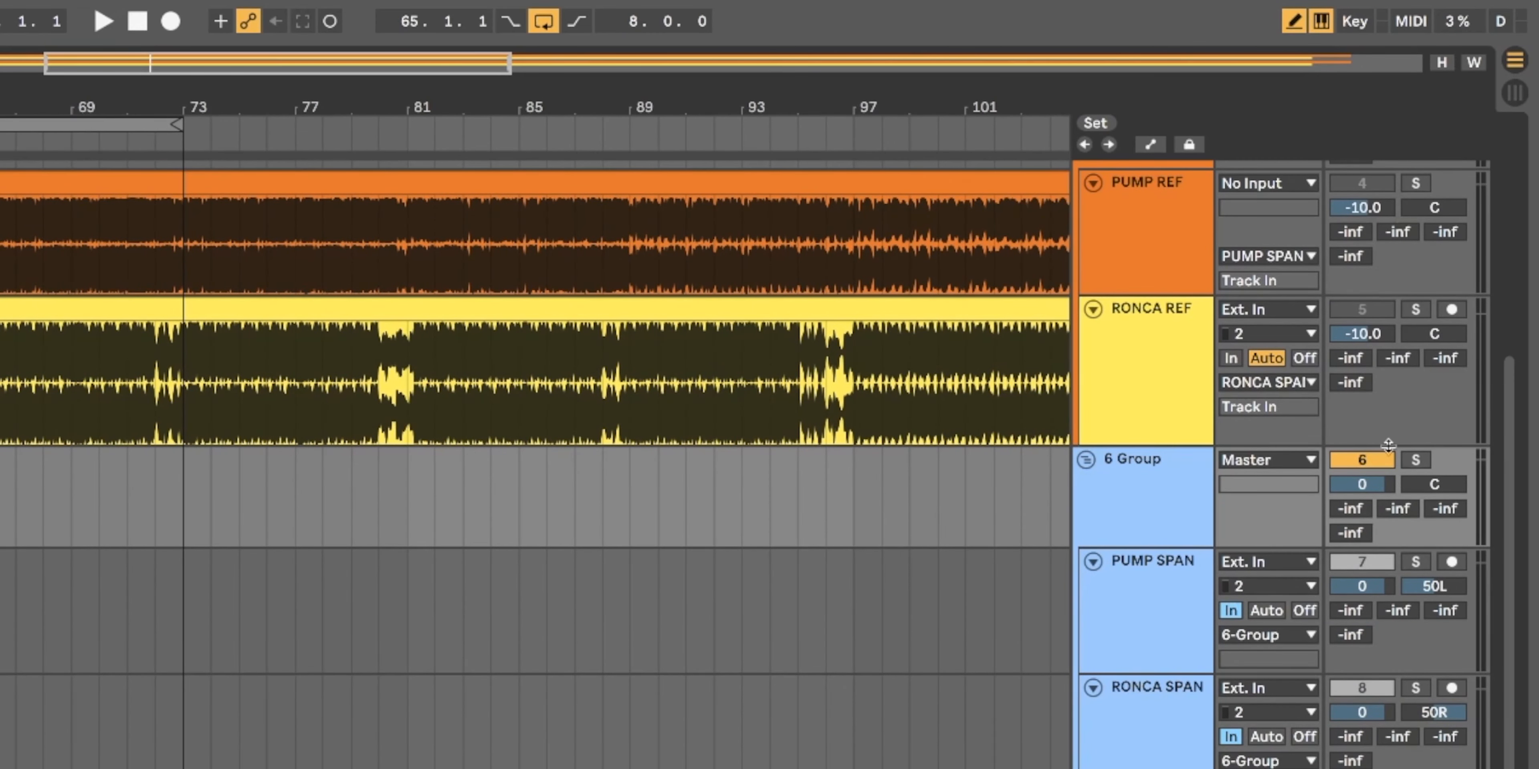
pyautogui.click(1170, 466)
pyautogui.hotkey('ctrl', 'r')
pyautogui.write('SPAN ANALYSIS')
pyautogui.click(977, 506)
# Colour the PUMP SPAN track orange and RONCA SPAN yellow, and add SPAN Plus to the SPAN ANALYSIS group
pyautogui.rightClick(1171, 600)
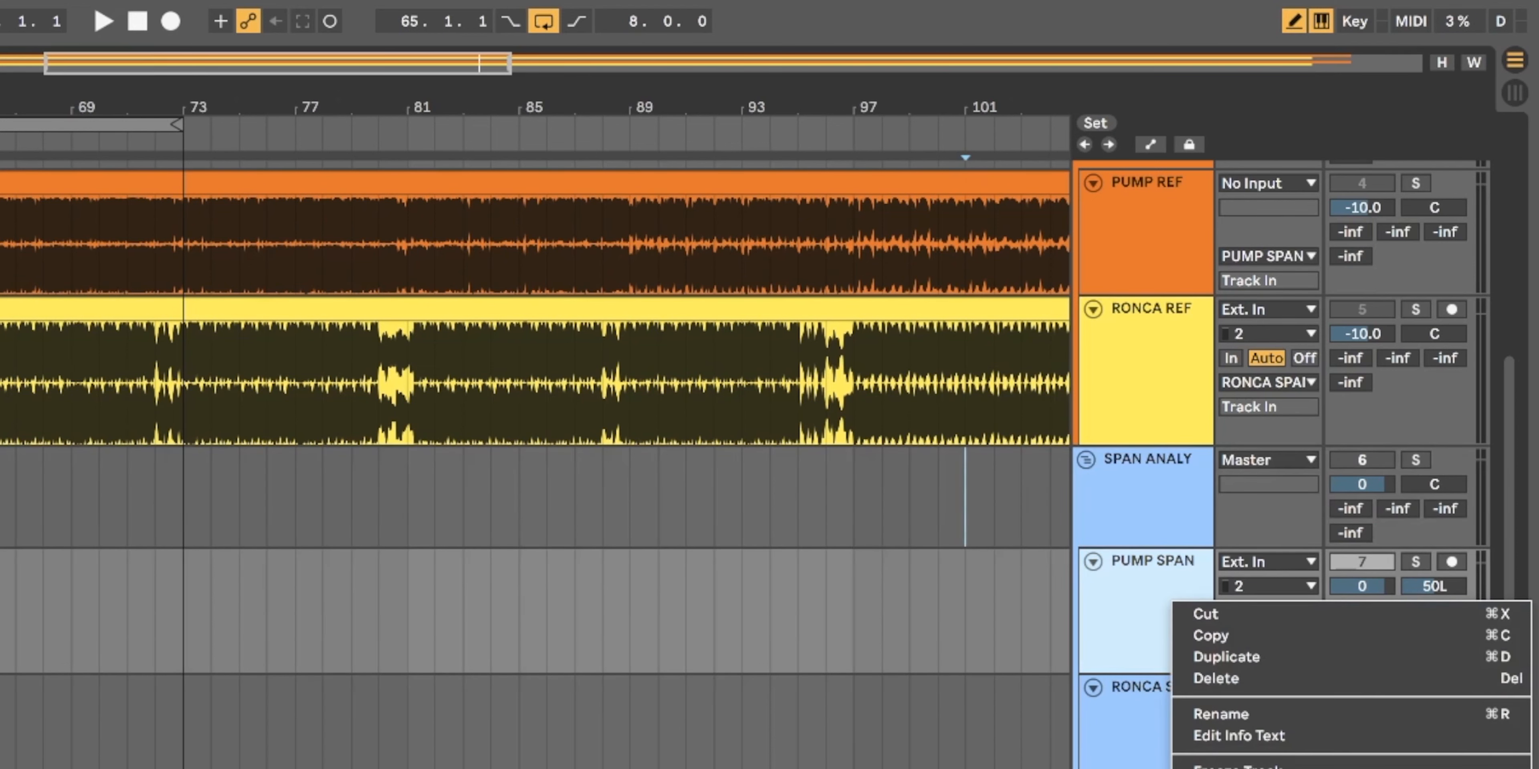
pyautogui.click(1284, 767)
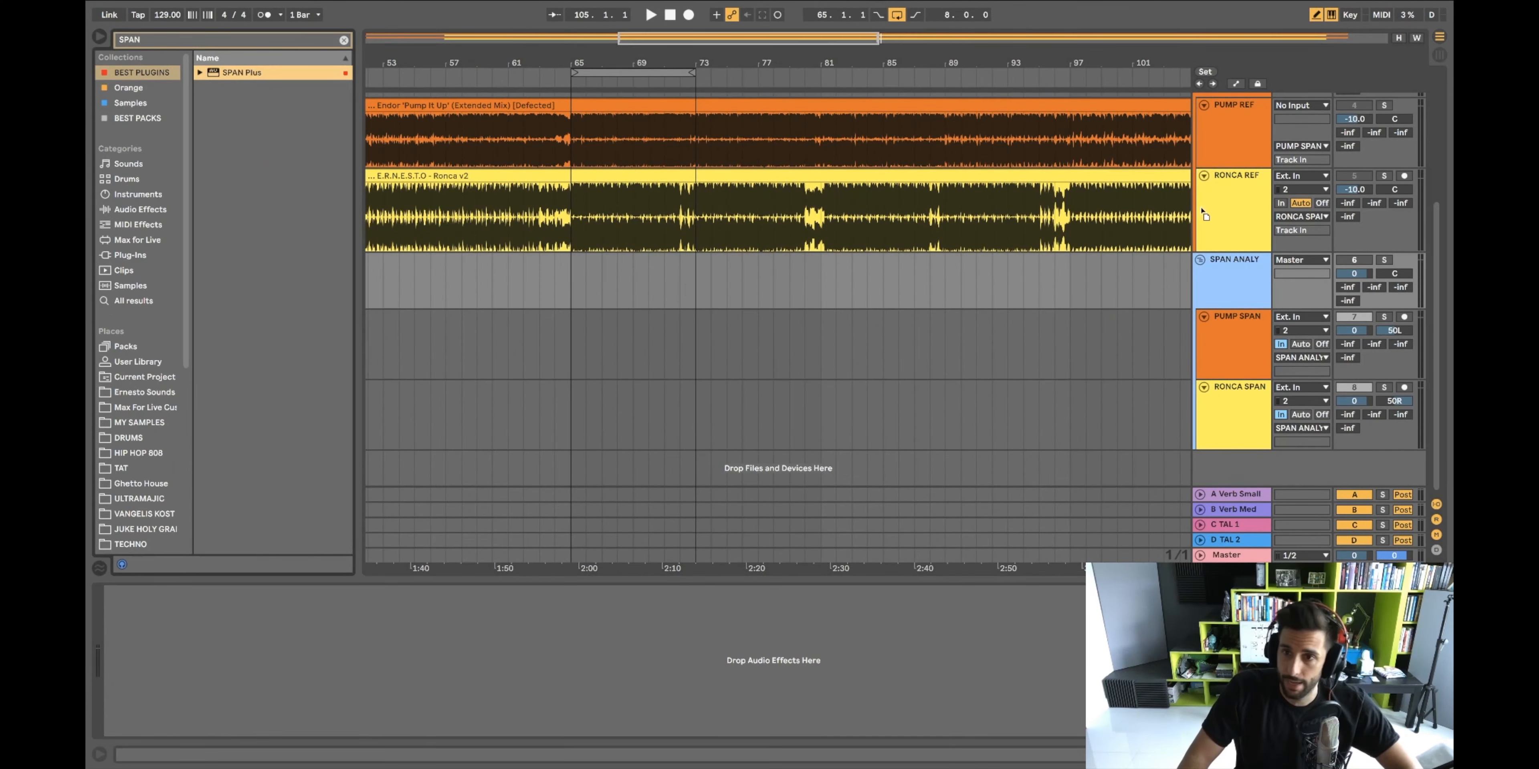
pyautogui.moveTo(1240, 292); pyautogui.dragTo(1241, 292)
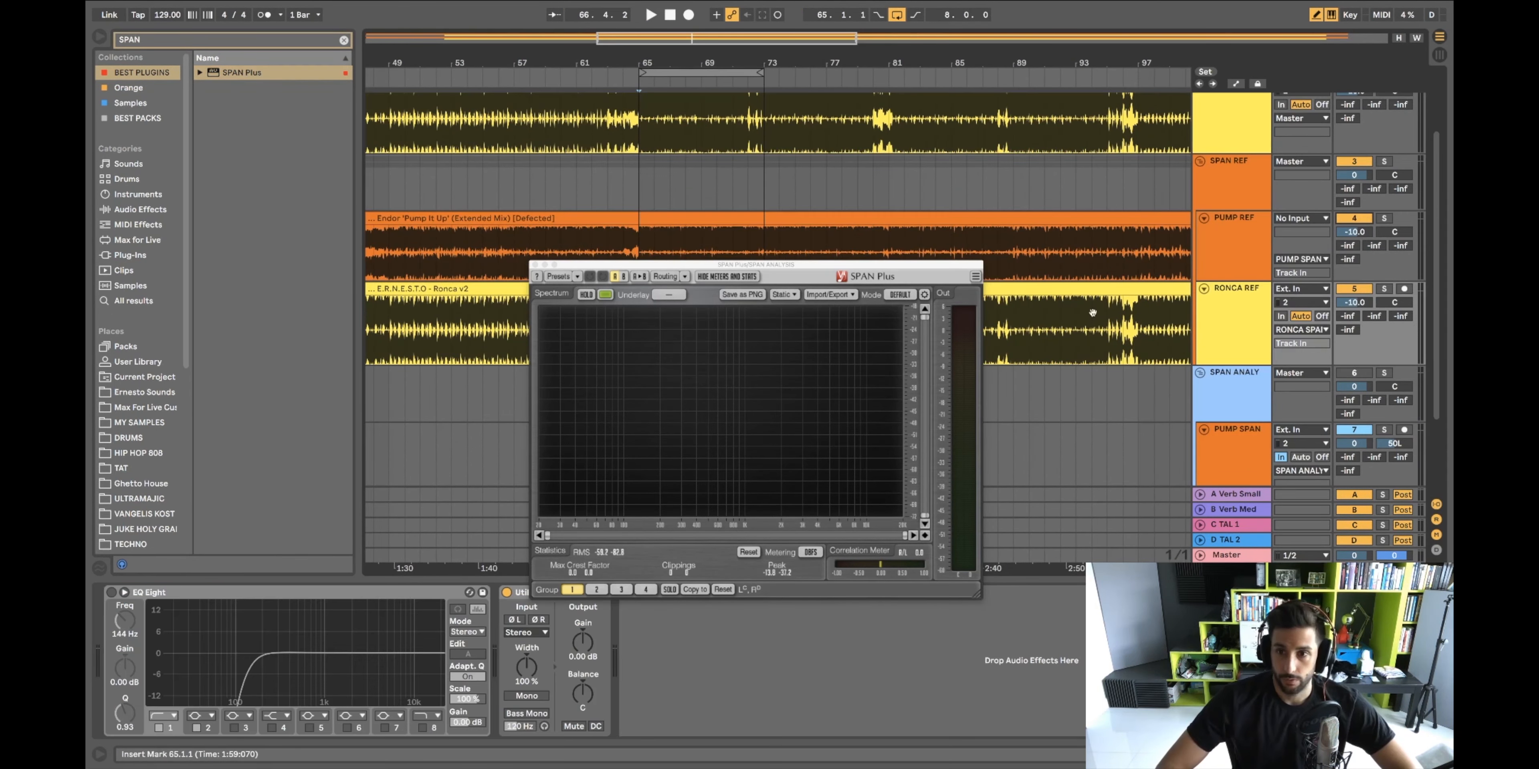
# Play the looped section briefly to check the SPAN Plus spectrum, and view the plugin's information and settings
pyautogui.scroll(-3, 1093, 313)
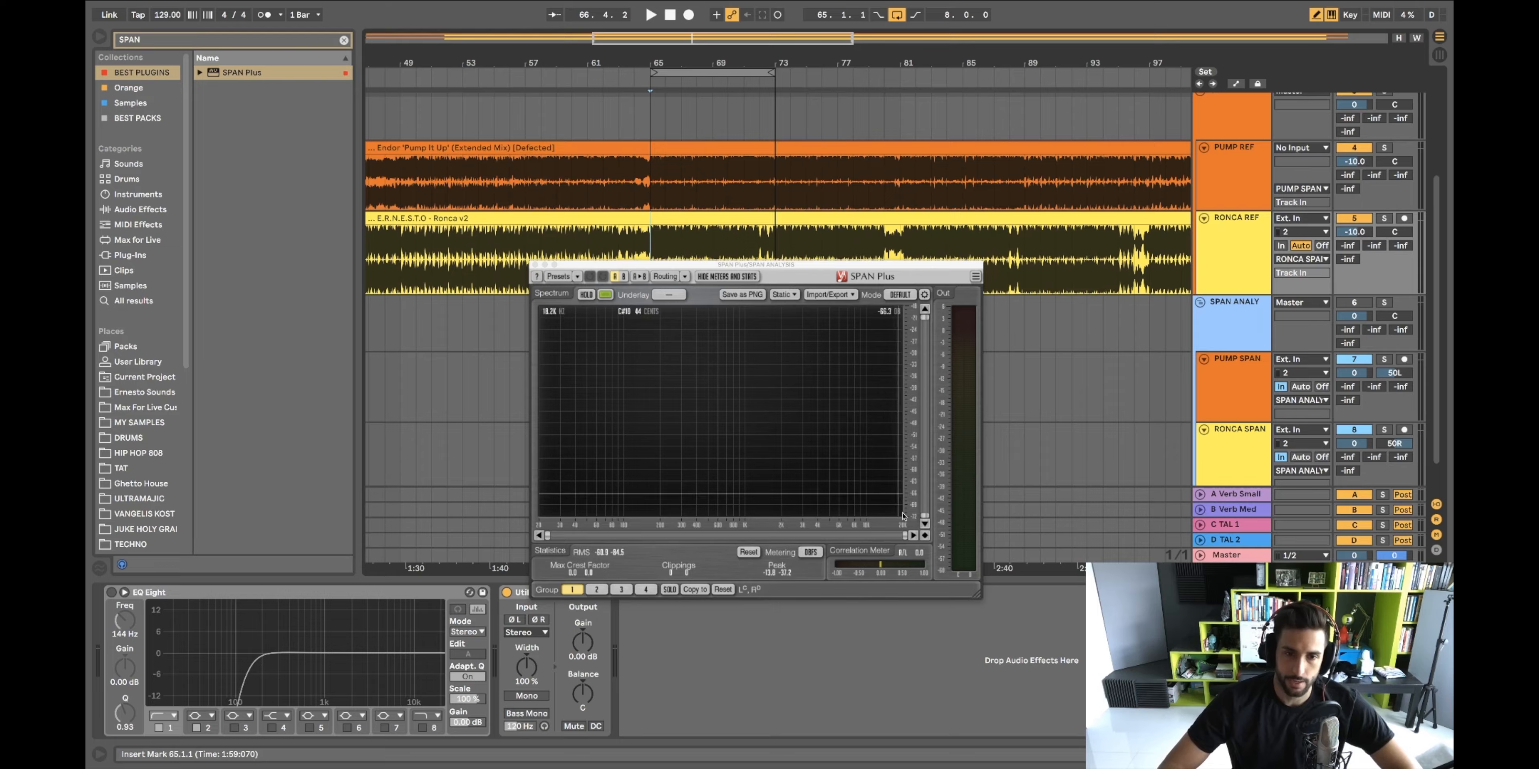
pyautogui.press('space')
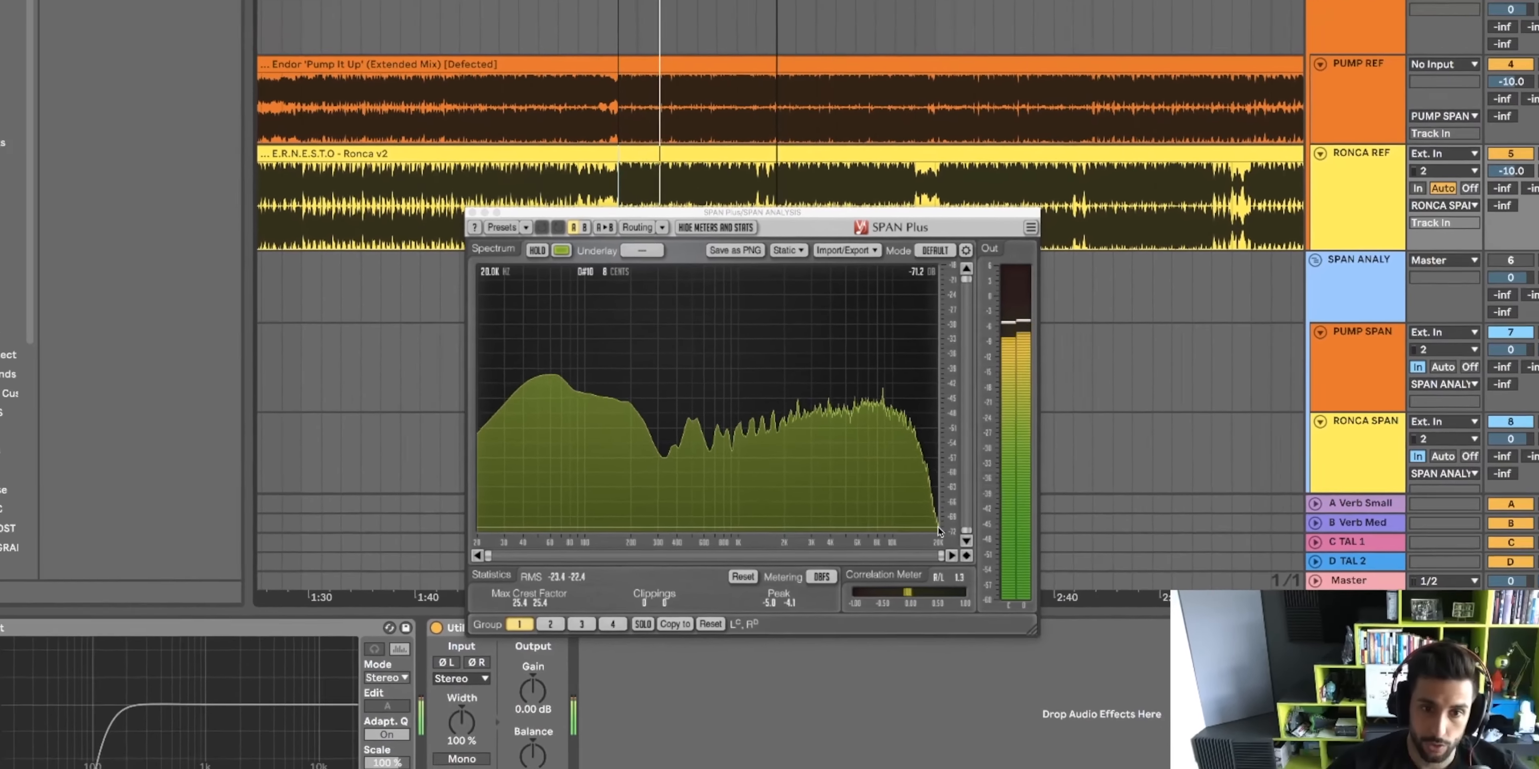
pyautogui.press('space')
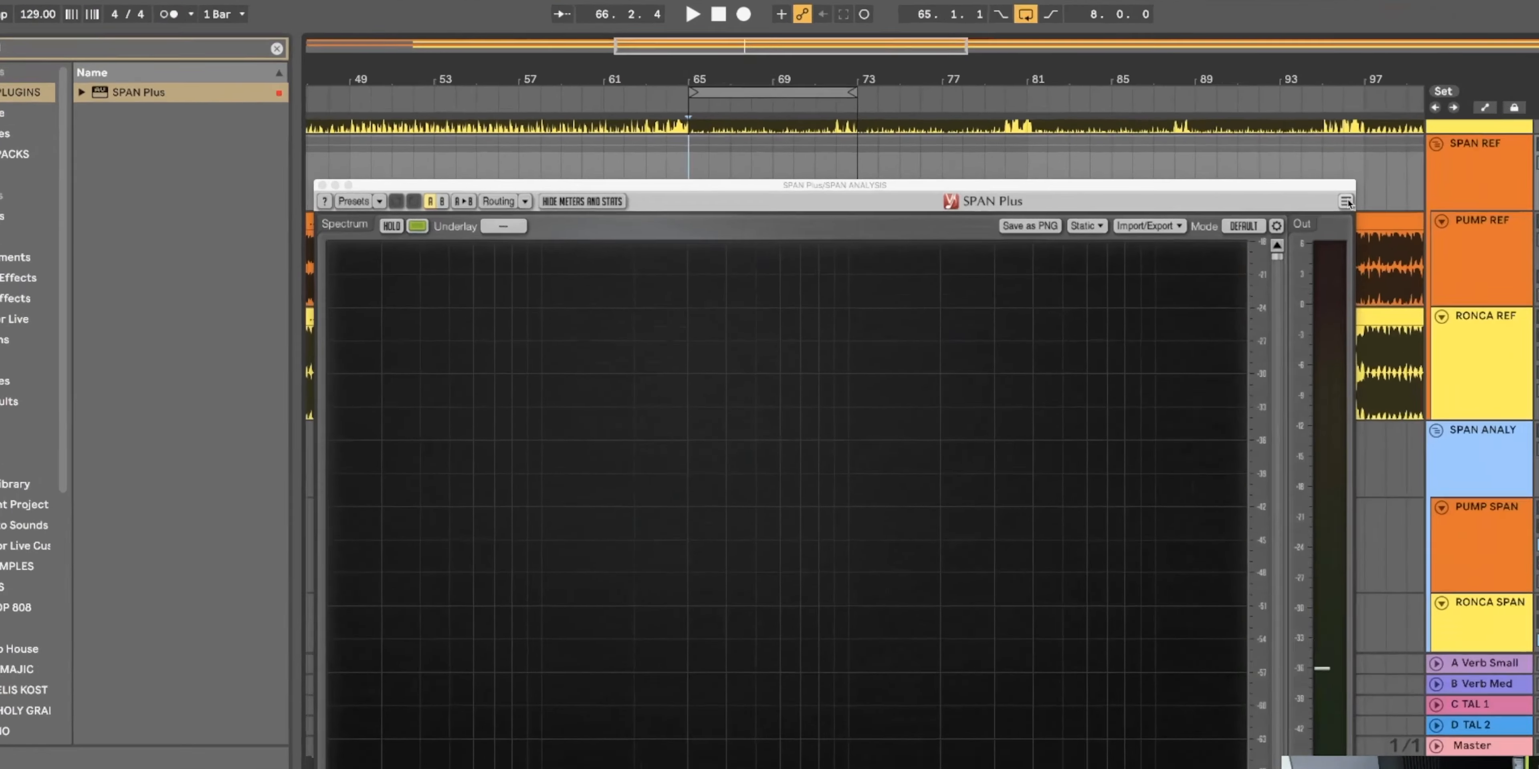
pyautogui.click(1346, 202)
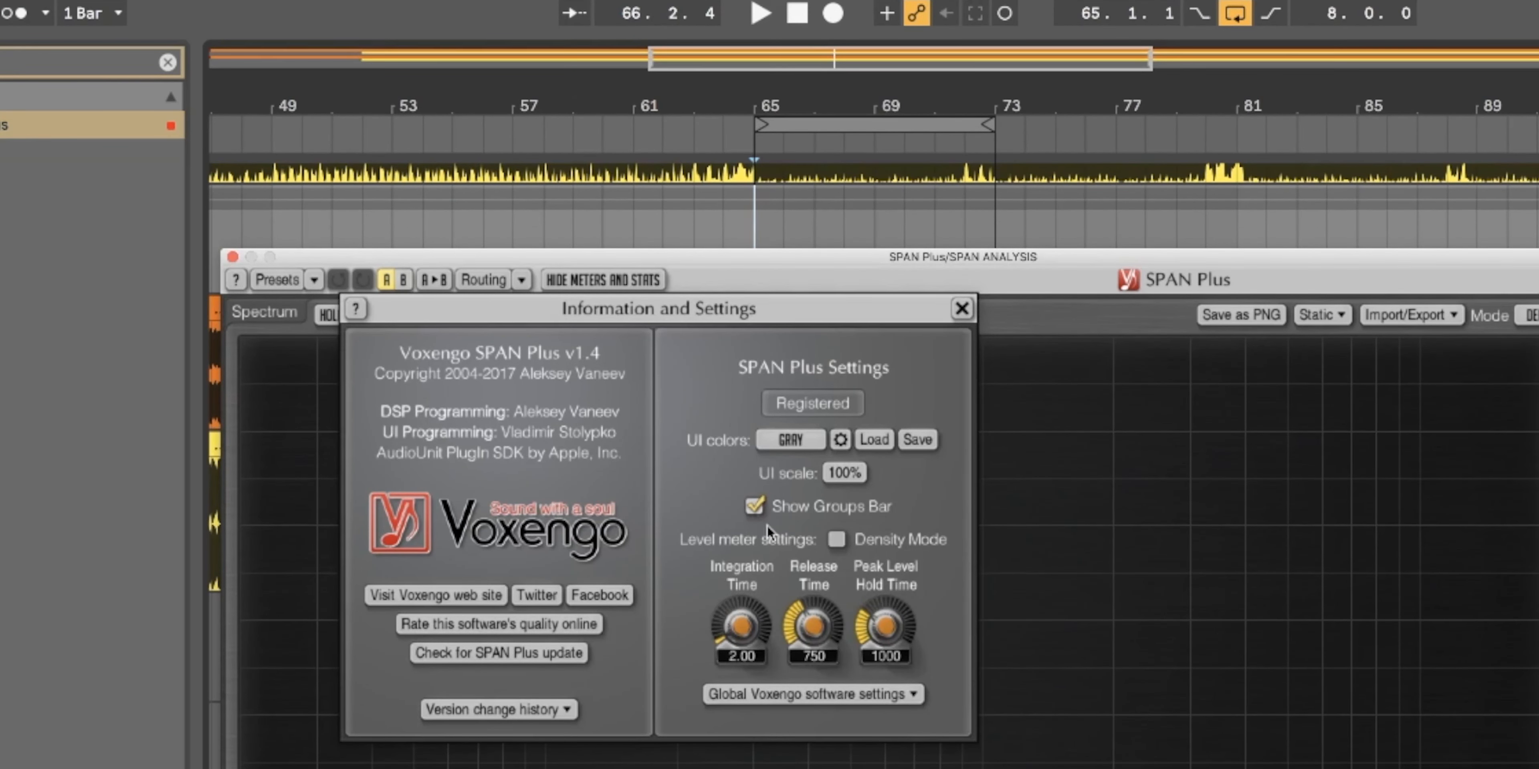
pyautogui.click(962, 309)
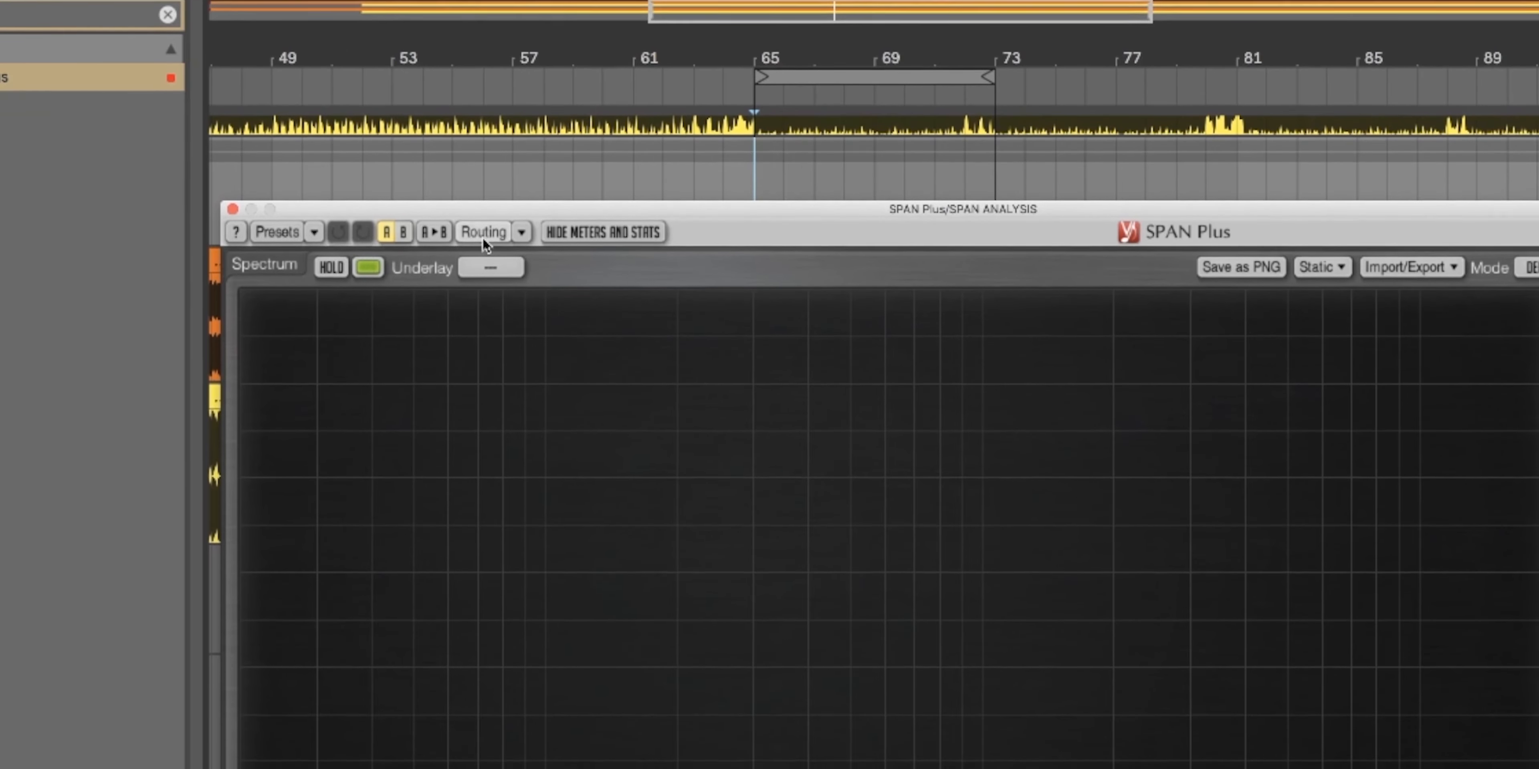
pyautogui.click(484, 280)
pyautogui.click(687, 766)
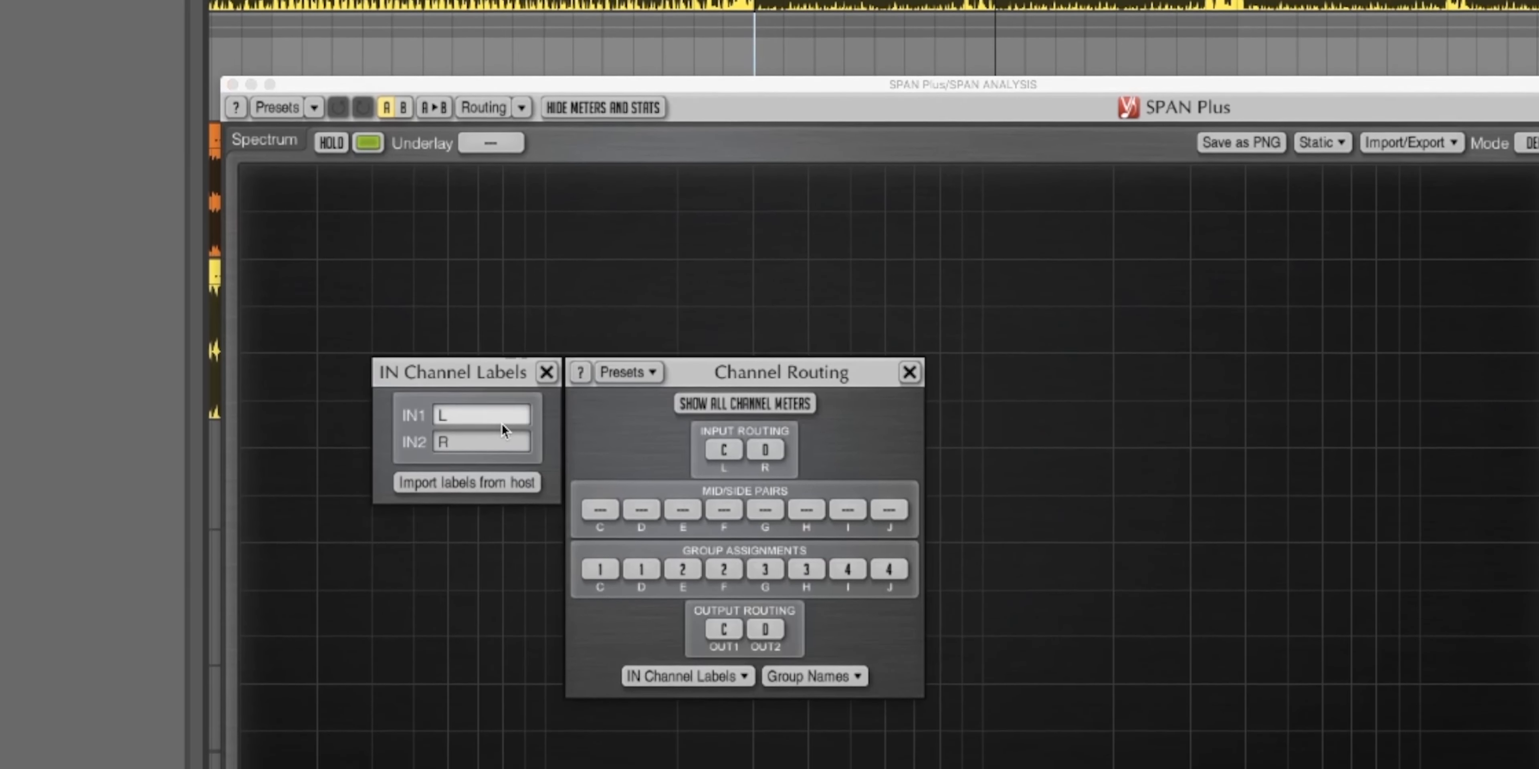
pyautogui.click(471, 511)
pyautogui.write('PU')
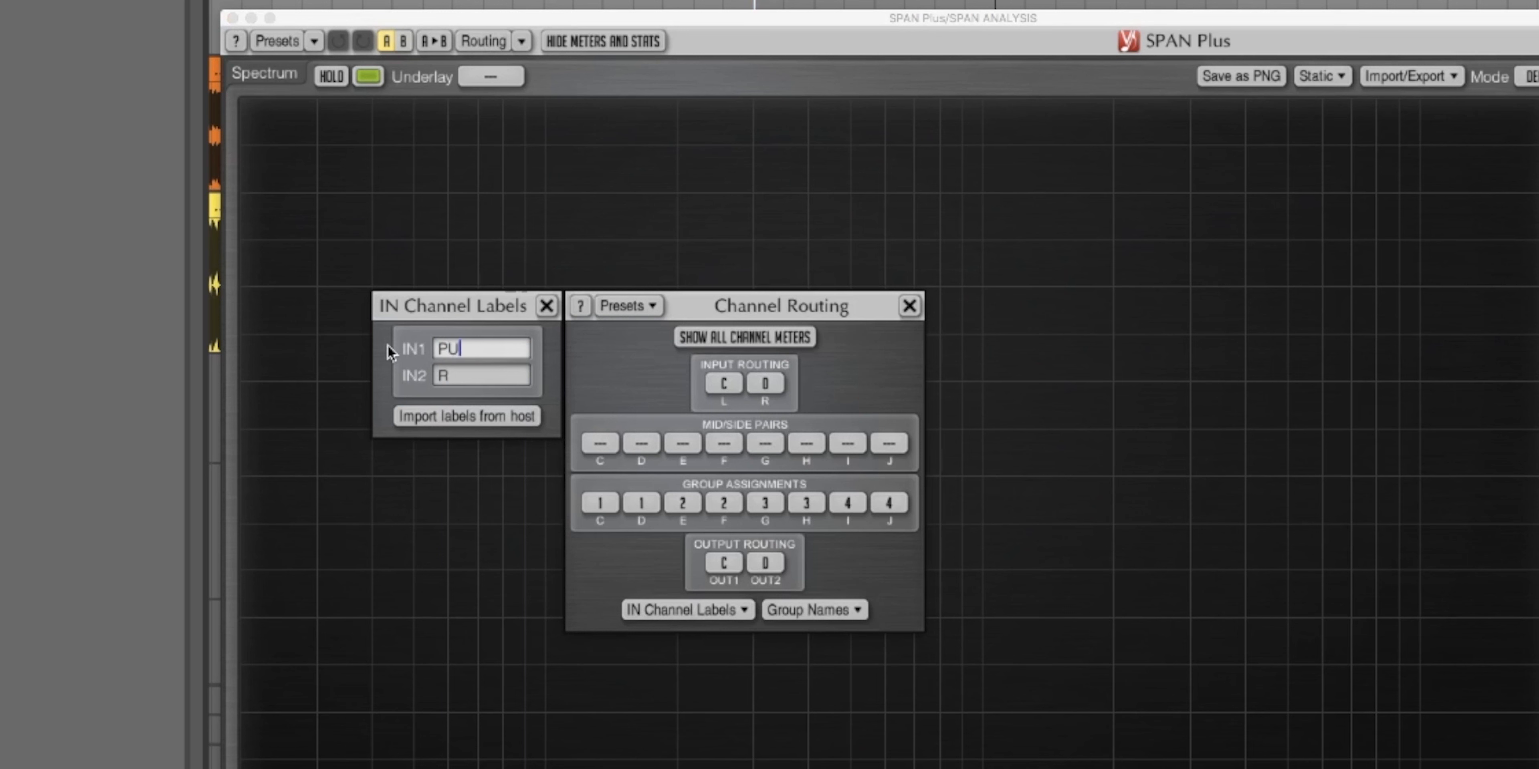
pyautogui.write('MP')
pyautogui.click(485, 380)
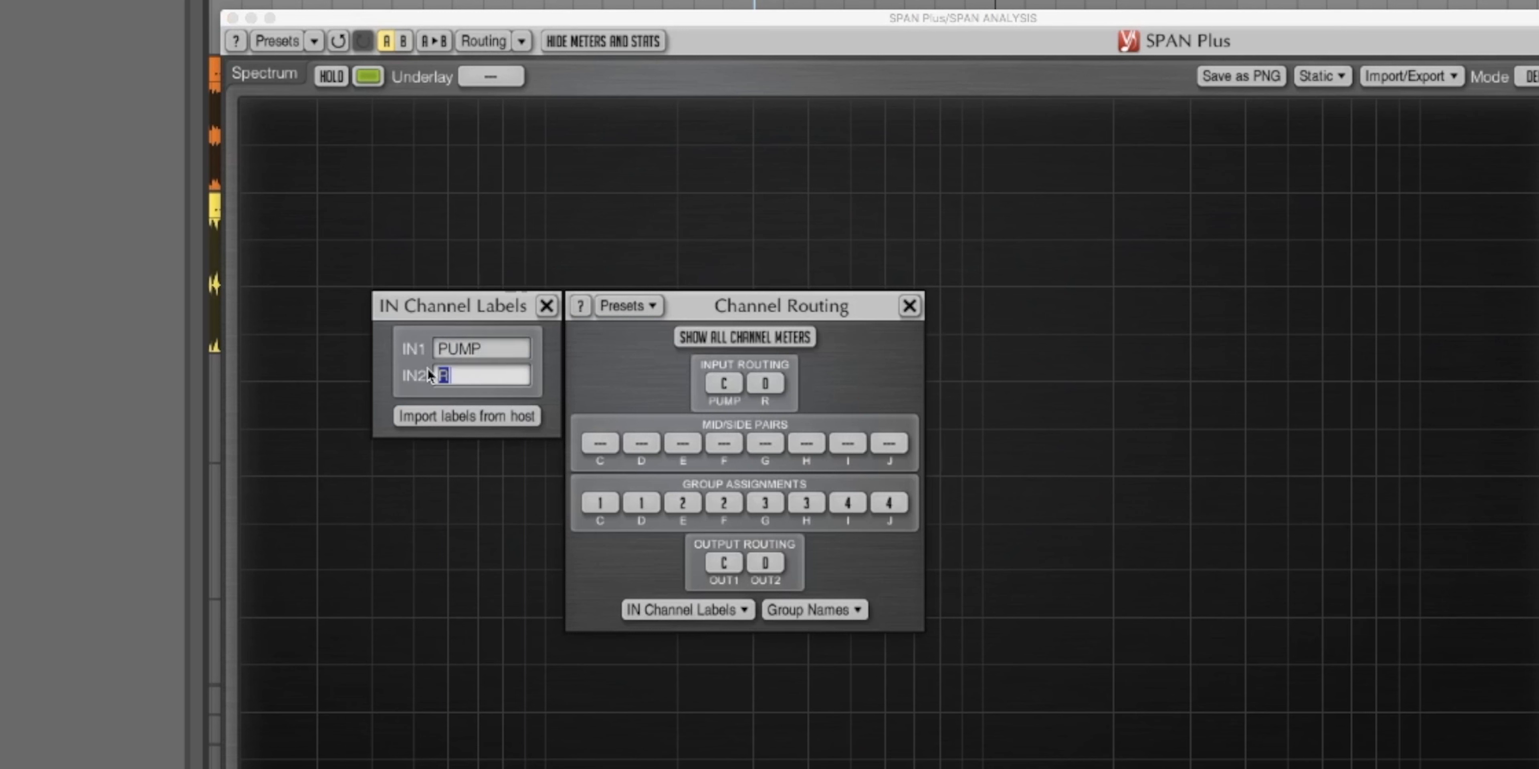
pyautogui.write('RONCA')
pyautogui.click(546, 306)
# Name SPAN Plus's routing group 1 PUMP and group 2 RONCA
pyautogui.click(843, 610)
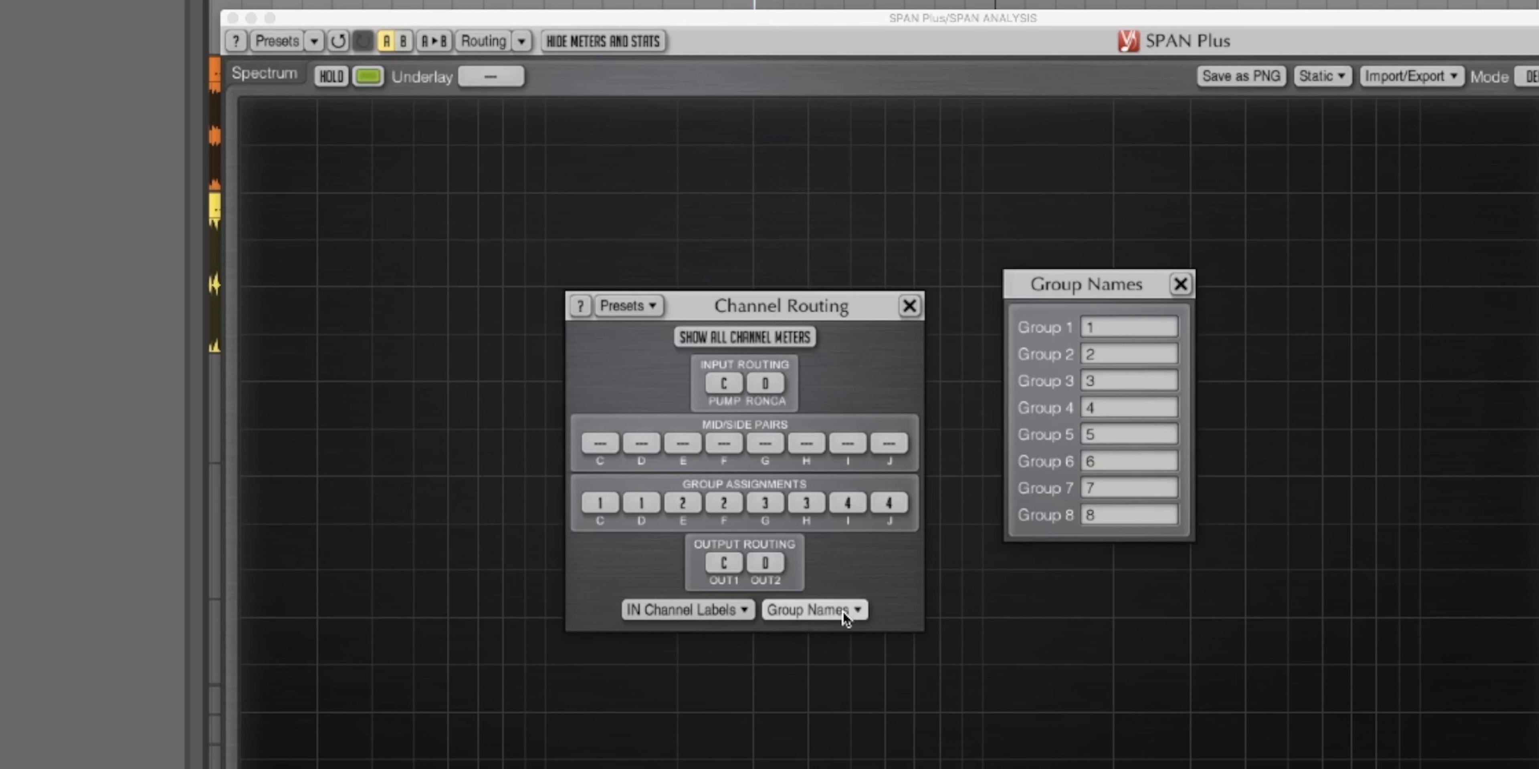
pyautogui.click(1131, 327)
pyautogui.write('PUMP')
pyautogui.press('Tab')
pyautogui.write('RONCA')
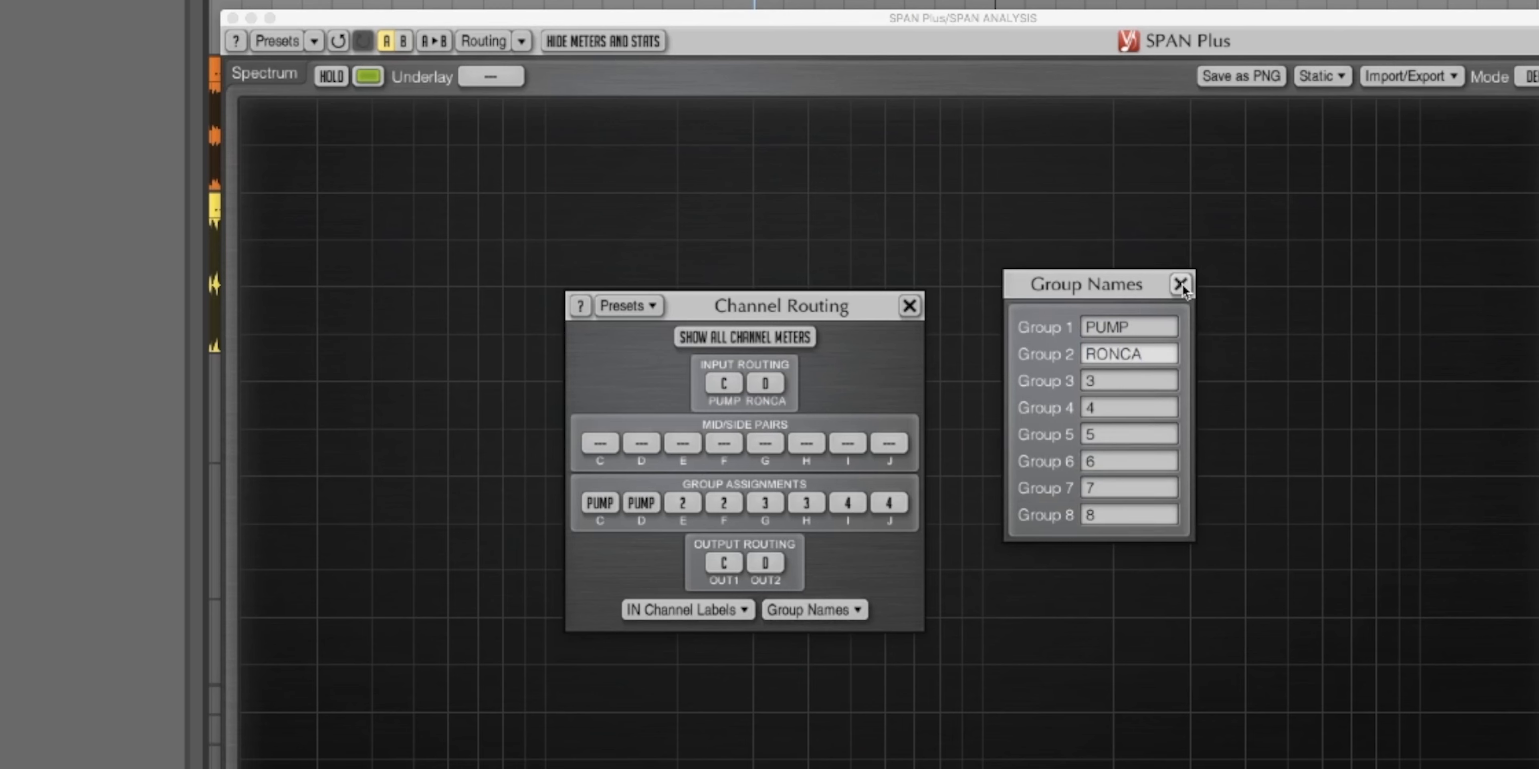
pyautogui.click(1181, 285)
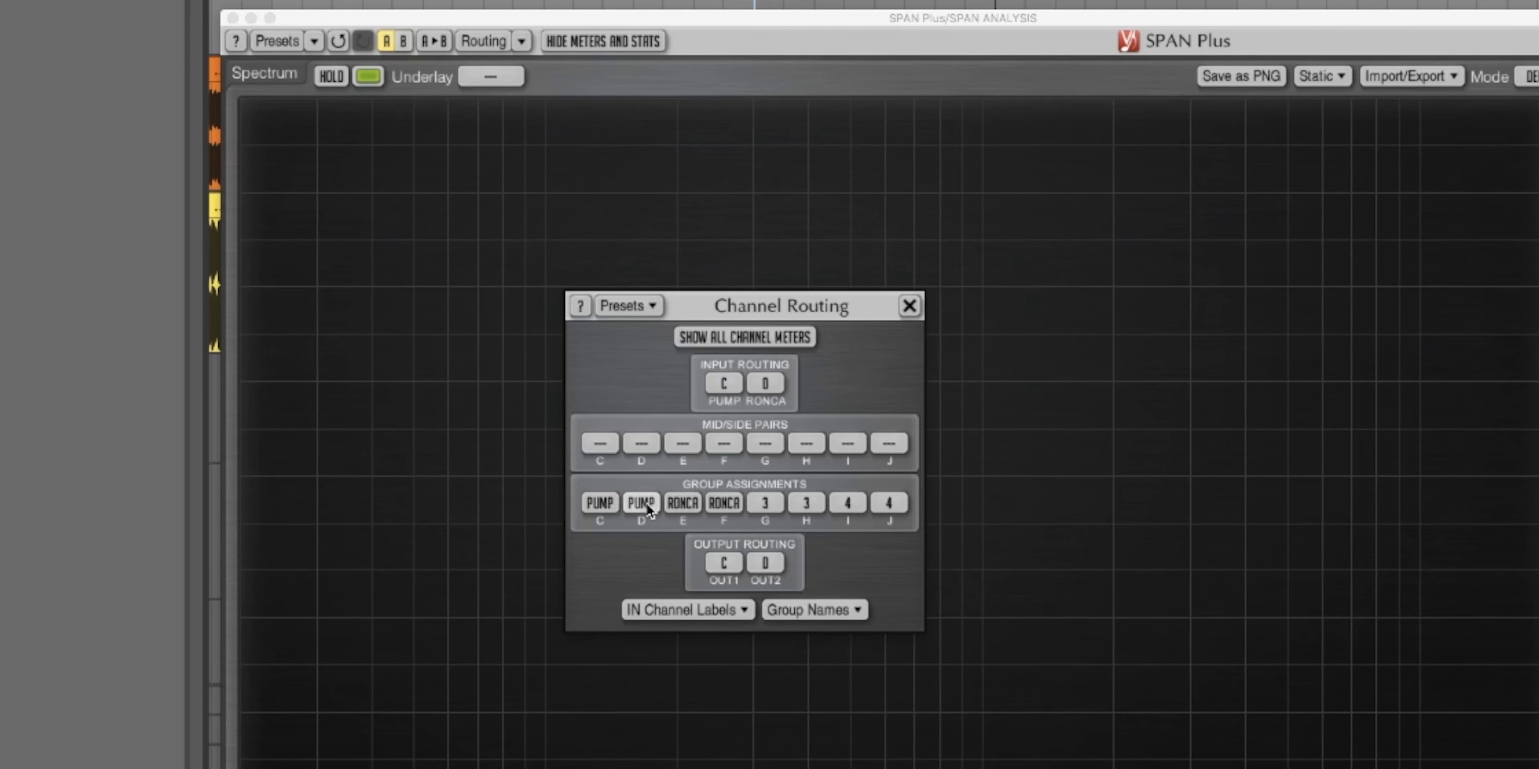
# Assign channel D to the RONCA group and channels E and F to group 3 in the channel routing
pyautogui.click(647, 503)
pyautogui.click(646, 348)
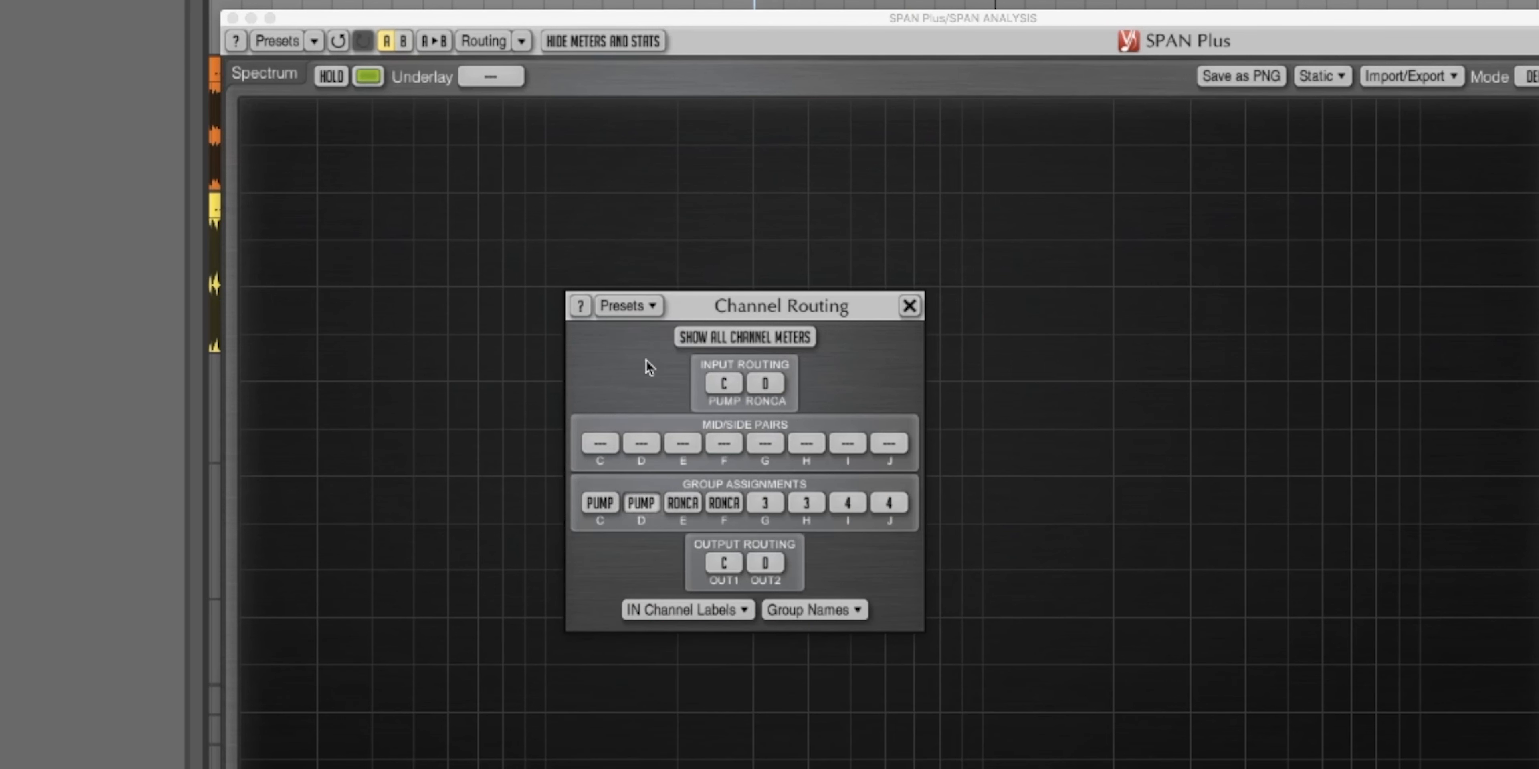
pyautogui.click(693, 503)
pyautogui.click(696, 382)
pyautogui.click(732, 503)
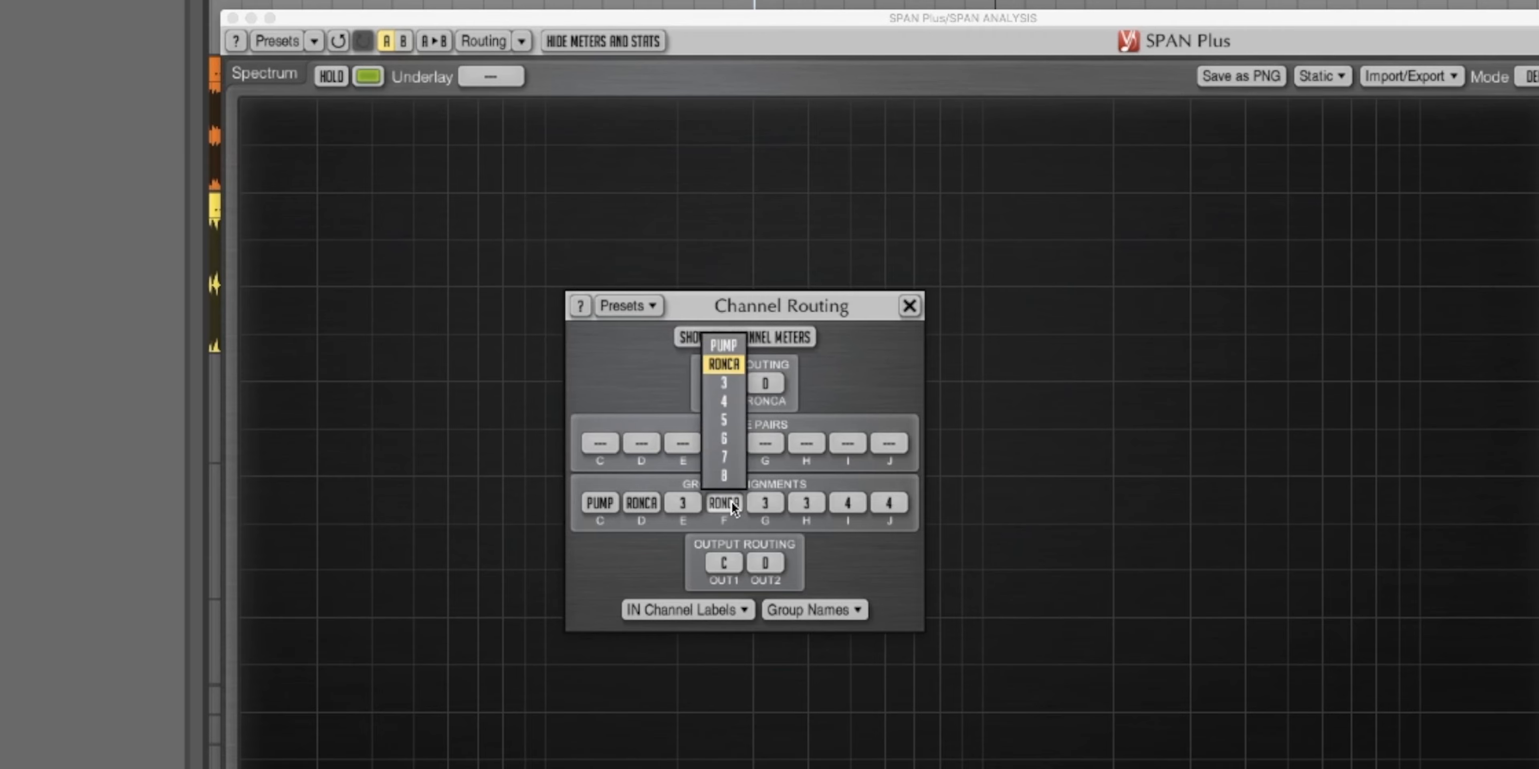
pyautogui.click(733, 383)
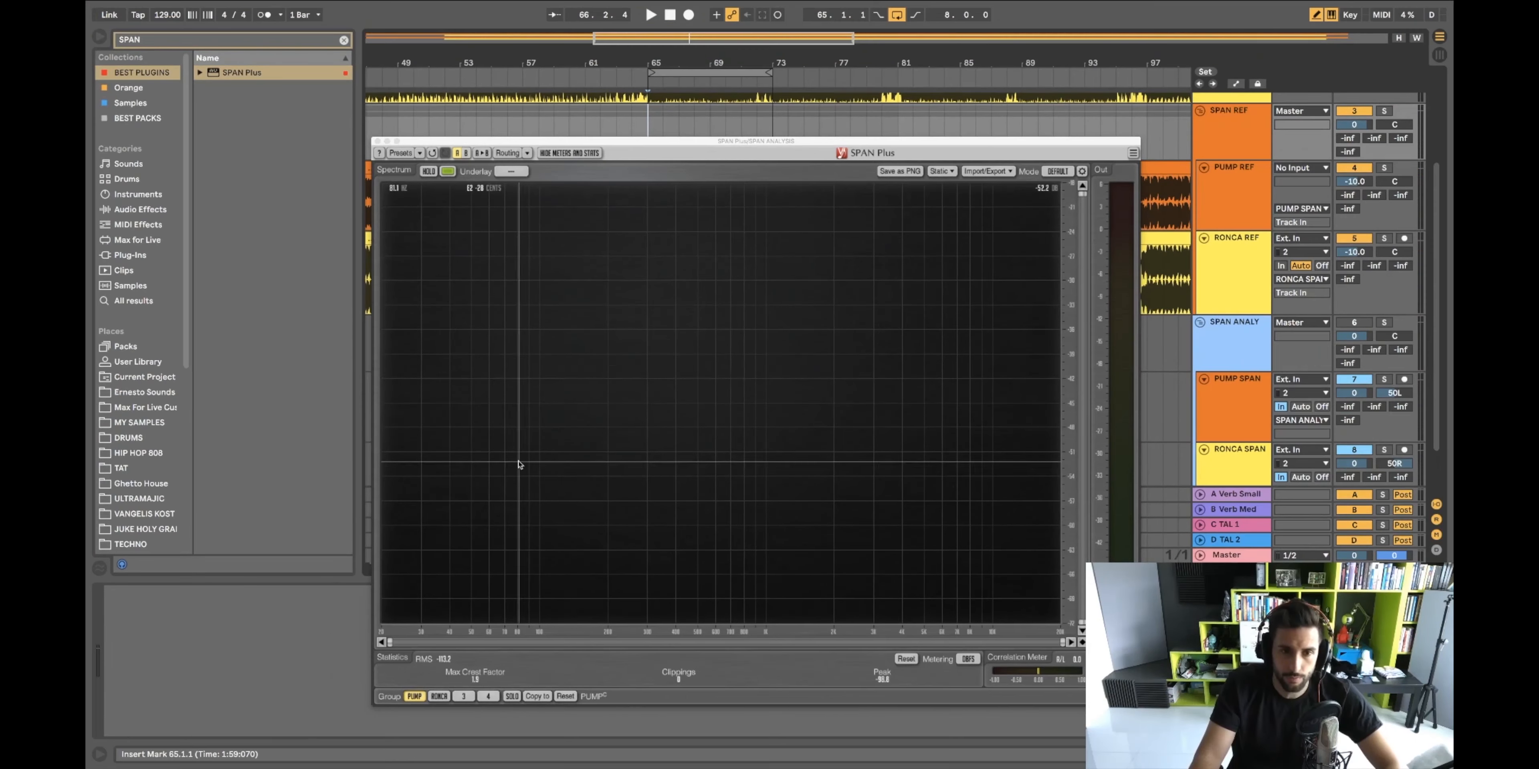
# Play the looped section and underlay the RONCA group's spectrum beneath the PUMP spectrum in SPAN Plus
pyautogui.press('space')
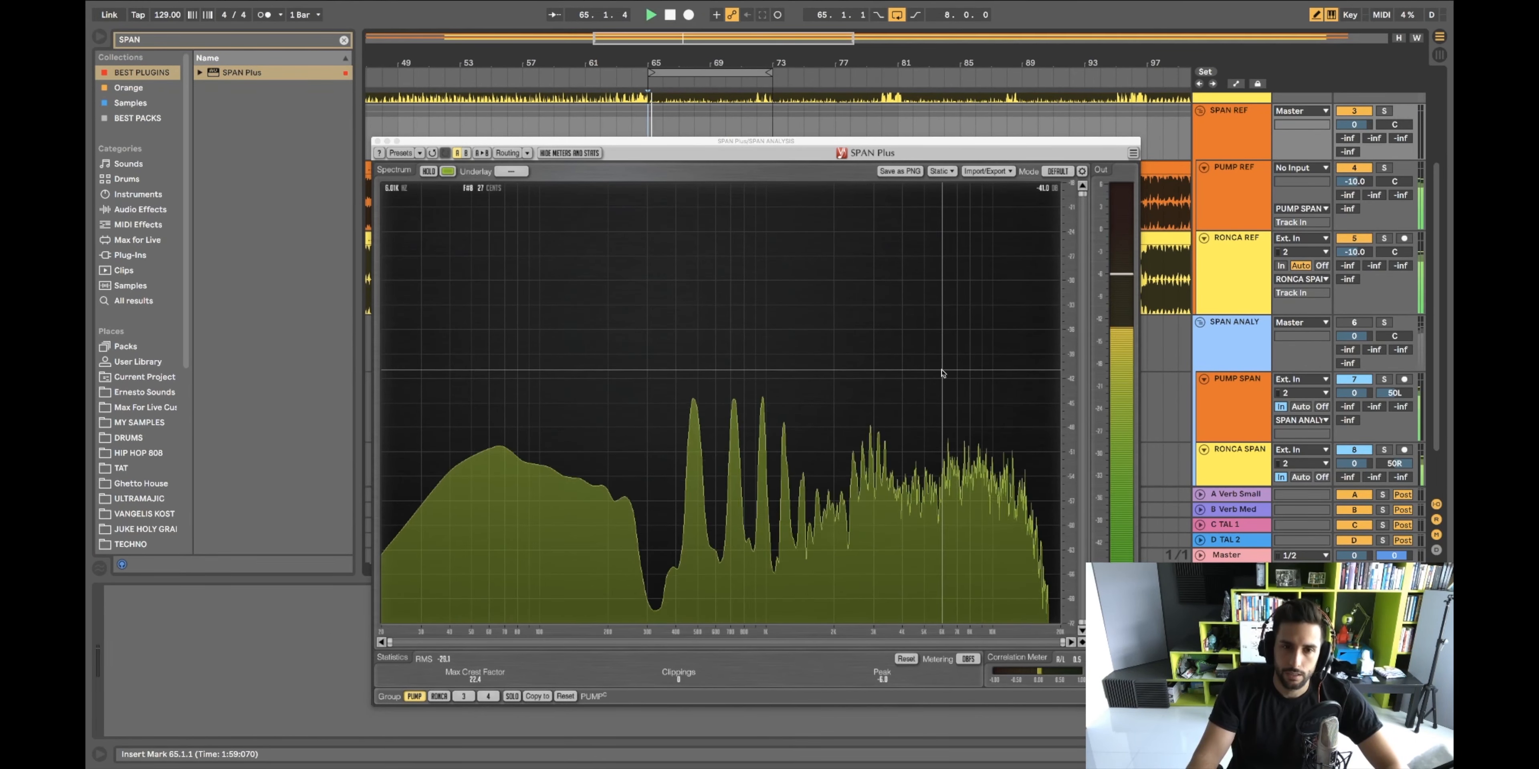
pyautogui.click(512, 171)
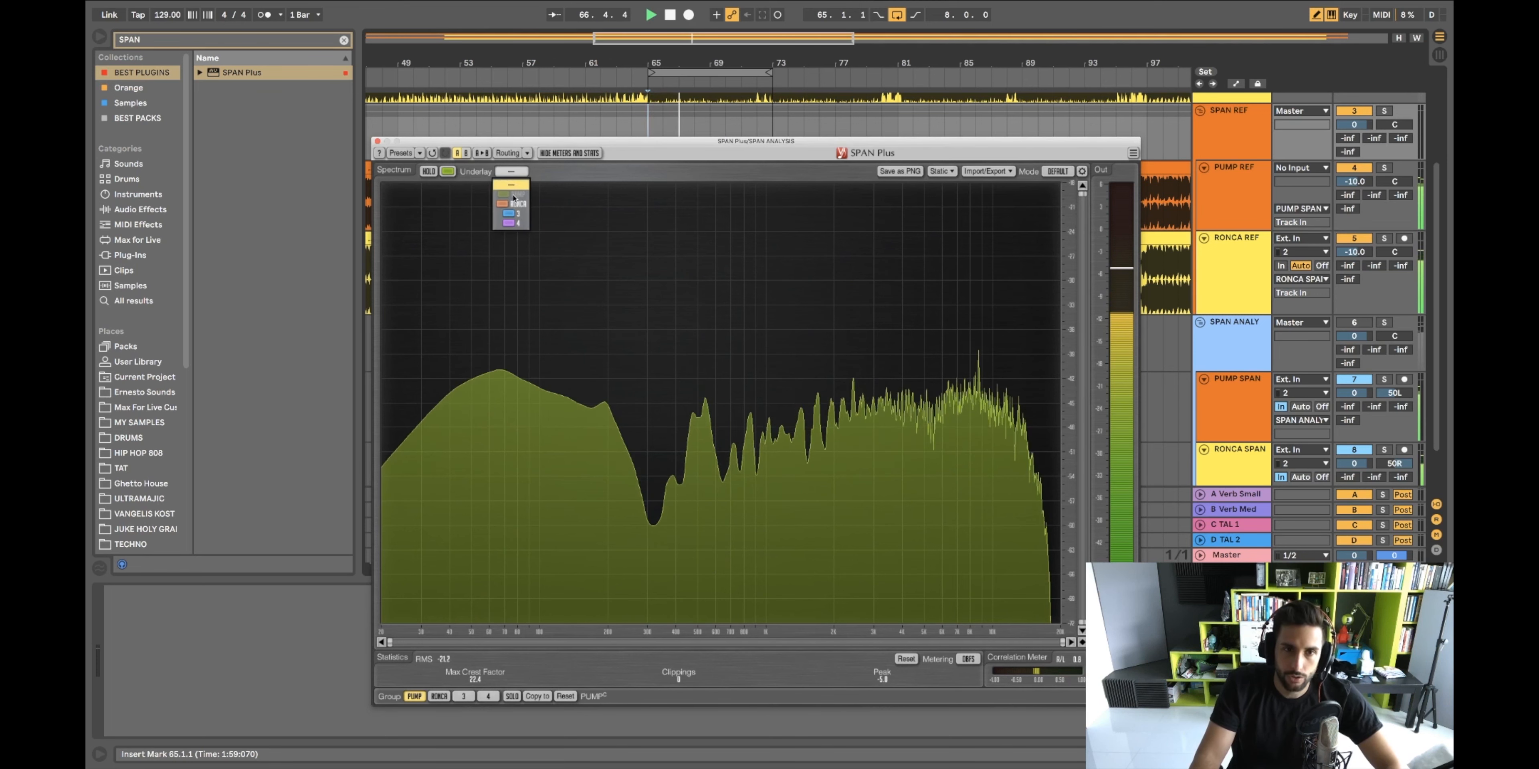
pyautogui.click(519, 208)
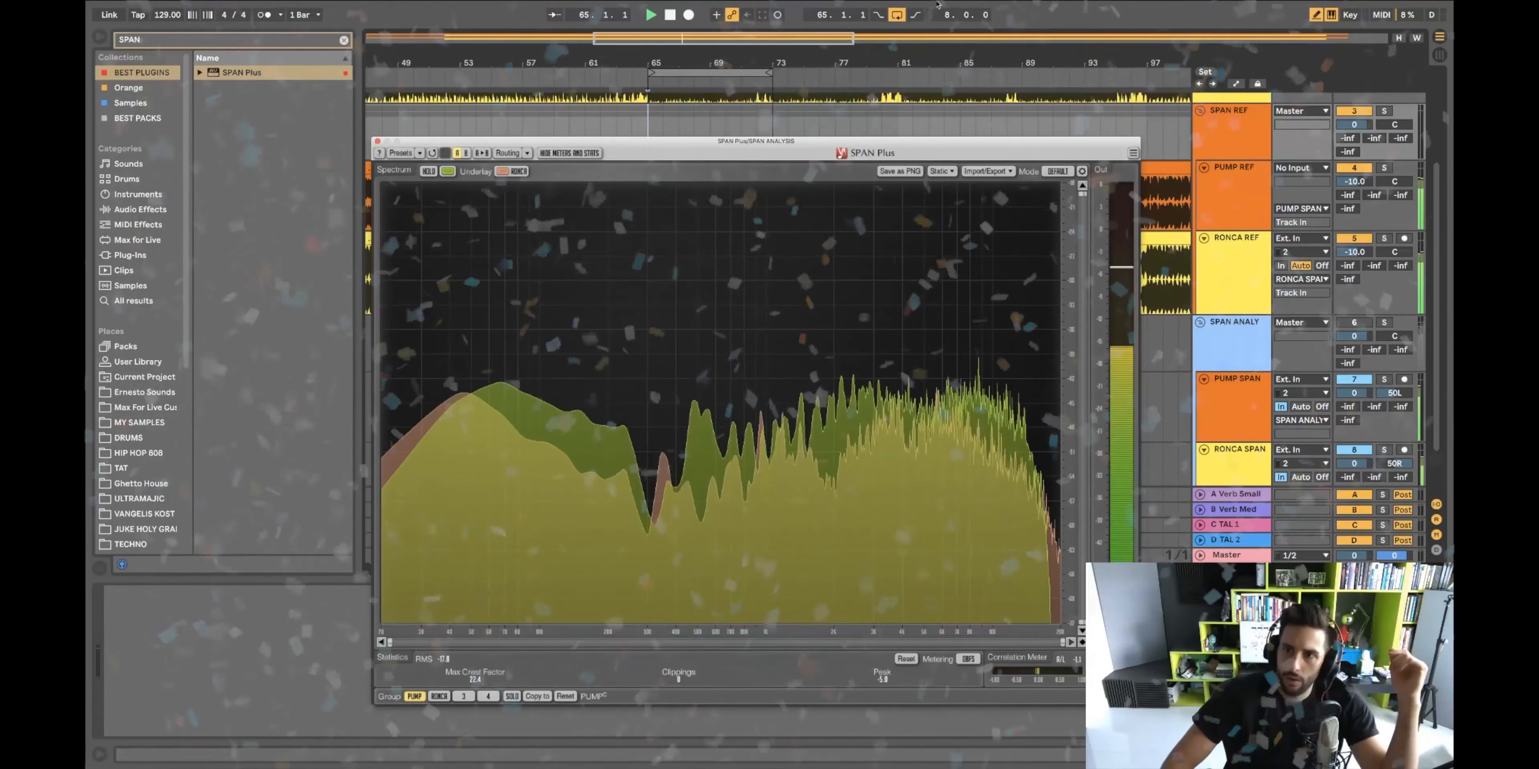
# Activate the RONCA track while the loop keeps playing
pyautogui.scroll(3, 1213, 226)
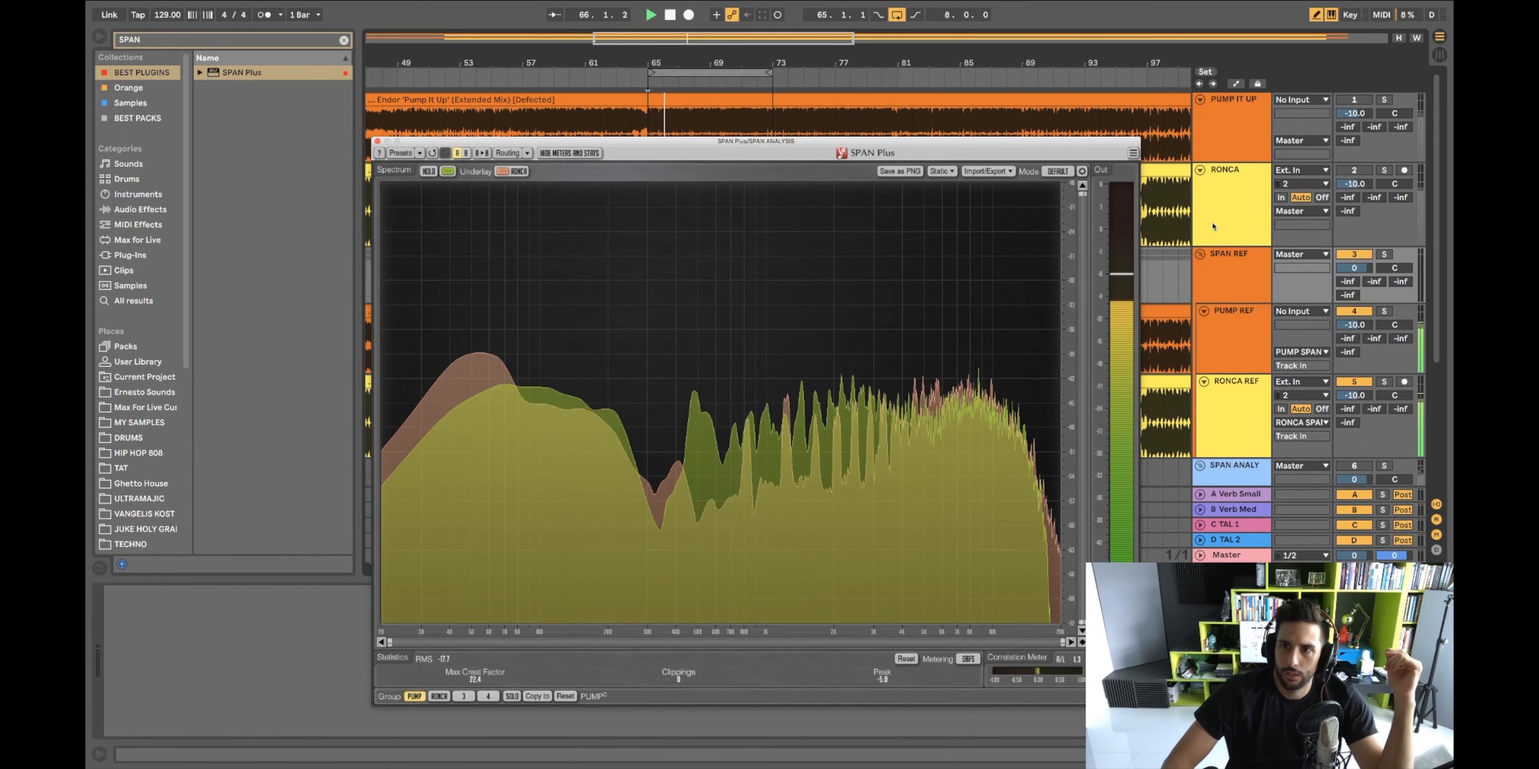
pyautogui.click(1353, 170)
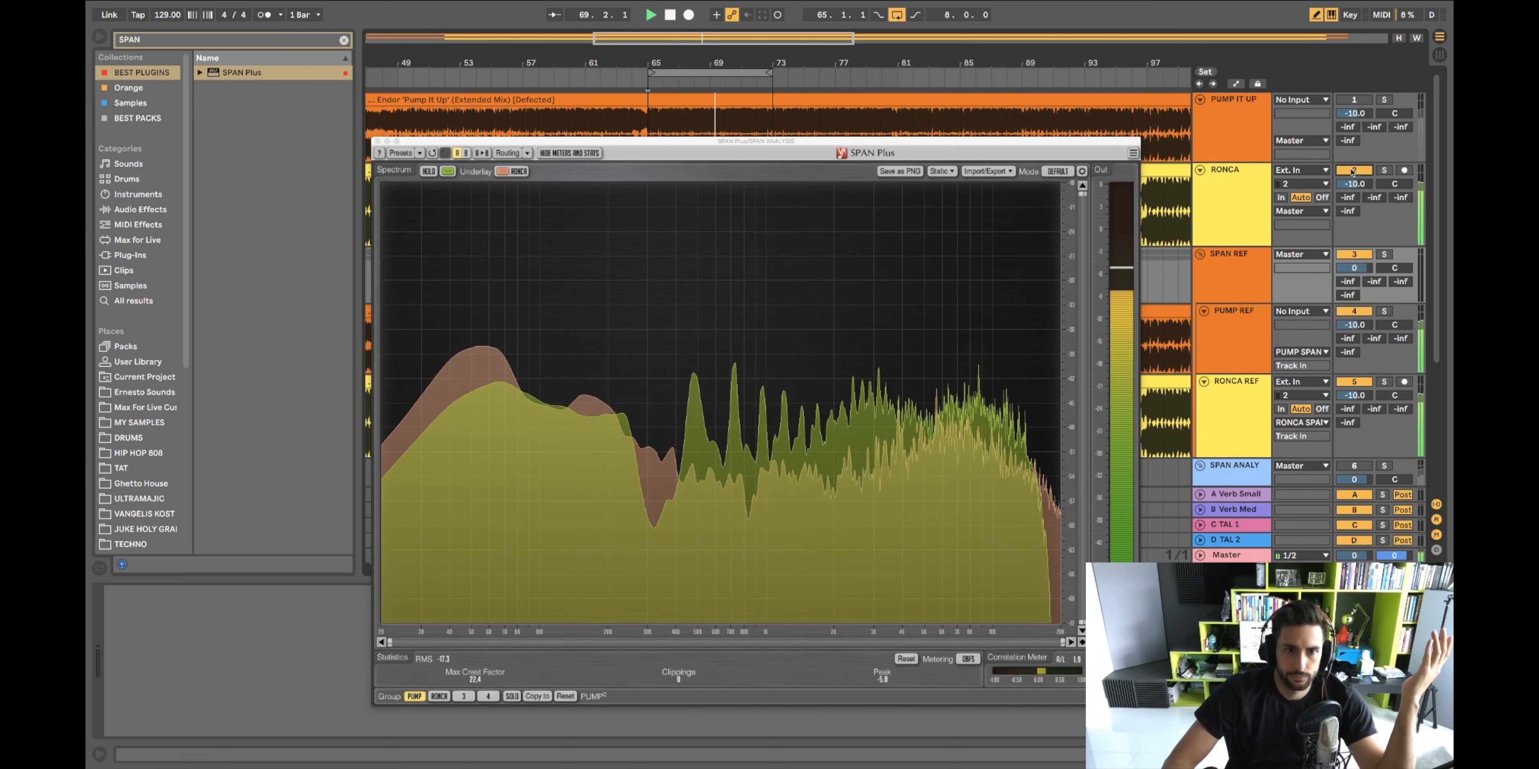